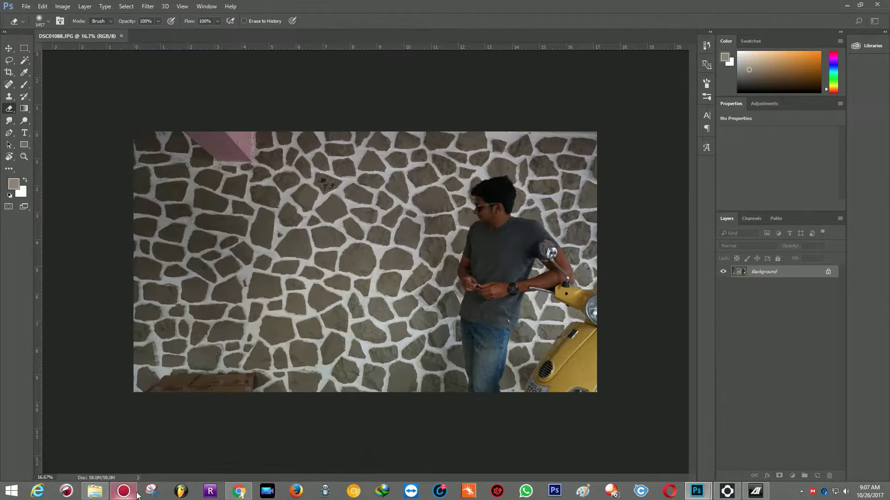
Preview DSC01097.JPG from the double face folder, and place it in the open DSC01088.JPG document in Photoshop
left_click(96, 492)
left_click(448, 261)
scroll(447, 259, "down", 3)
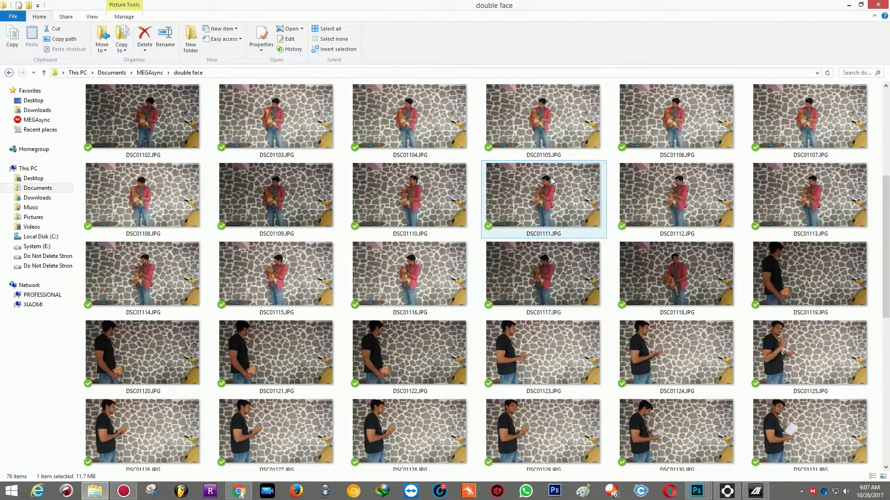
scroll(550, 177, "up", 3)
double_click(270, 280)
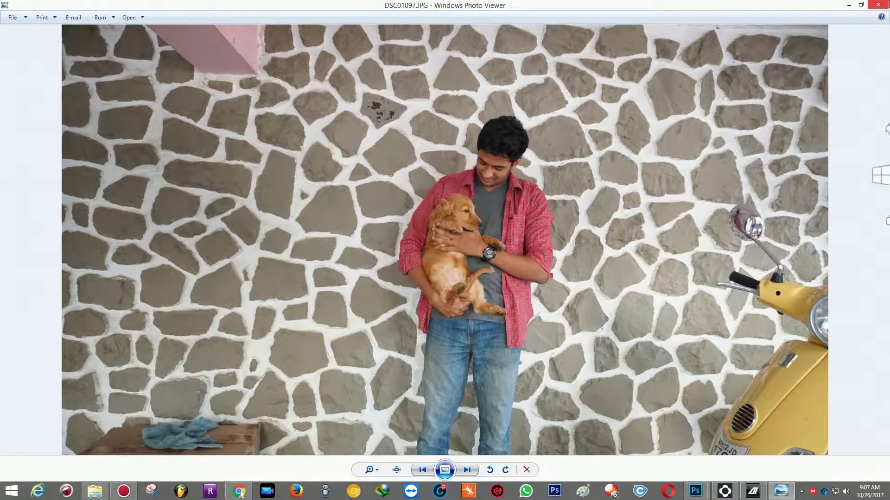
left_click(878, 4)
left_click_drag(642, 462, 517, 302)
Browse the photos in the double face folder for a shot of the man in the black shirt to combine
left_click(95, 491)
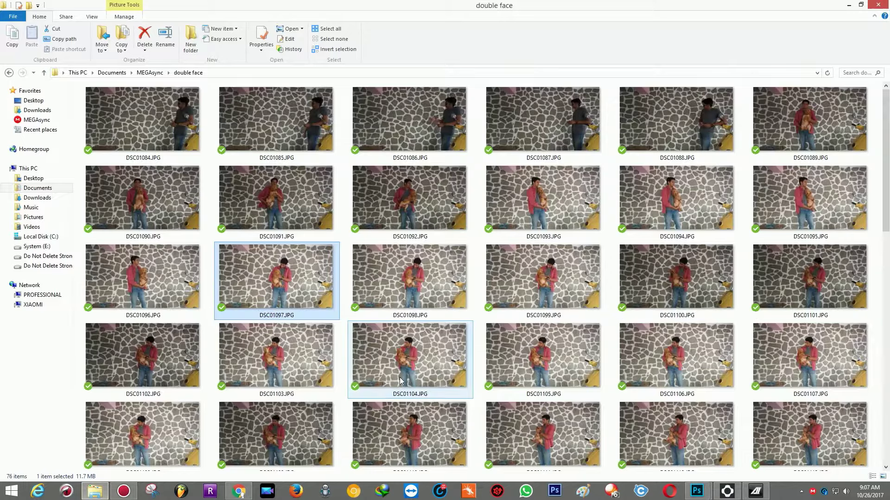
scroll(400, 377, "down", 5)
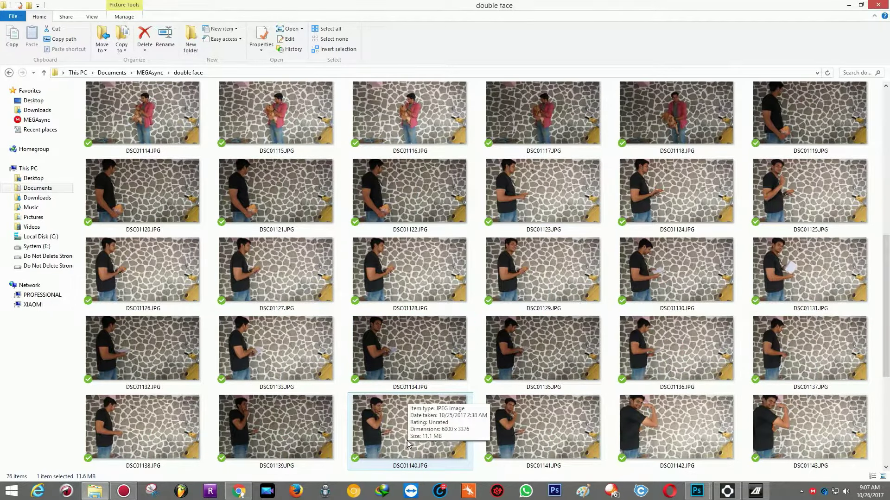
scroll(291, 325, "down", 3)
left_click(290, 291)
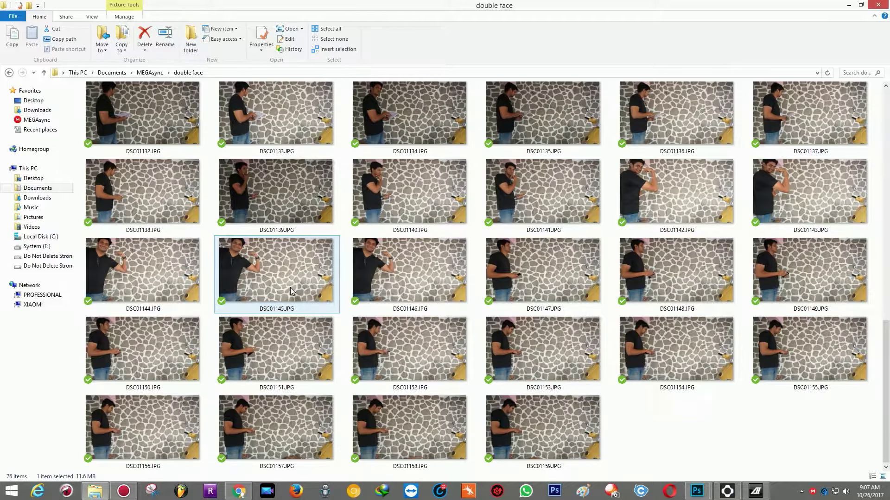
scroll(263, 281, "up", 7)
left_click(415, 238)
scroll(415, 238, "down", 2)
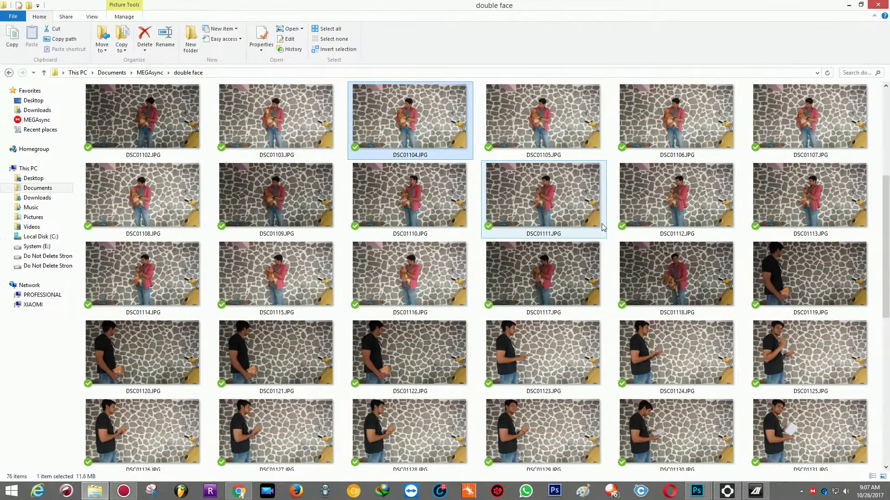
scroll(603, 227, "down", 5)
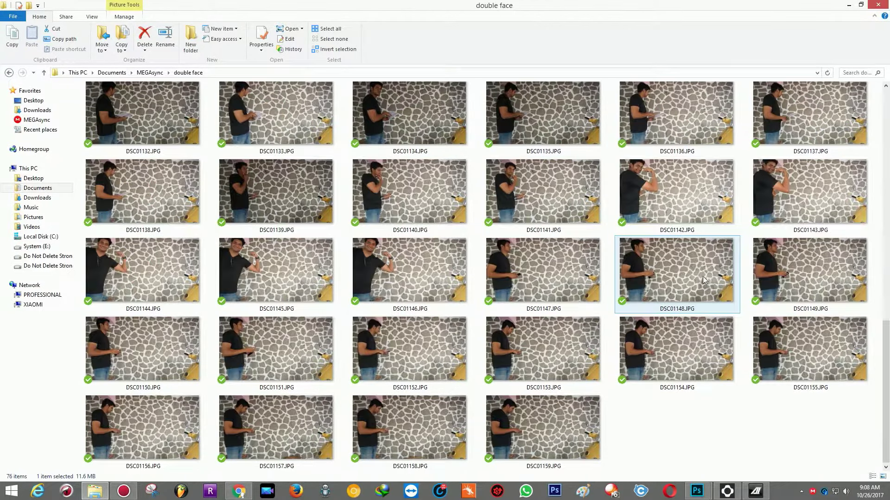
left_click(203, 282)
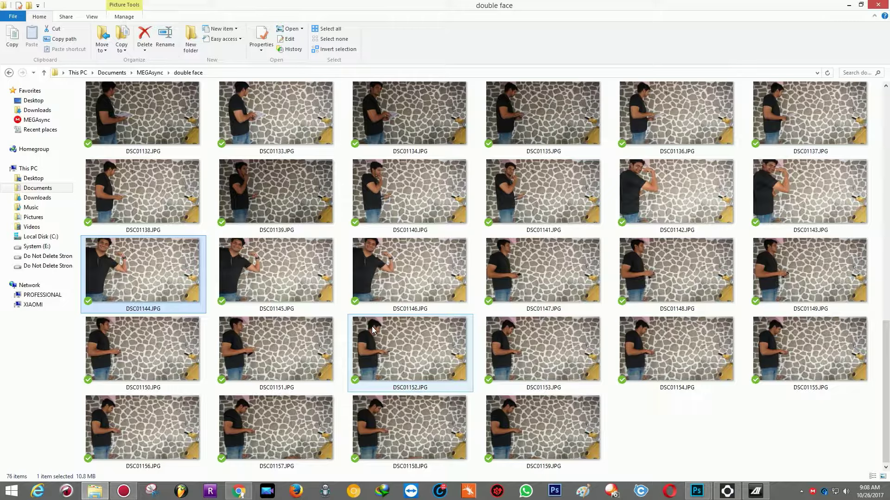
scroll(372, 327, "up", 2)
left_click(306, 174)
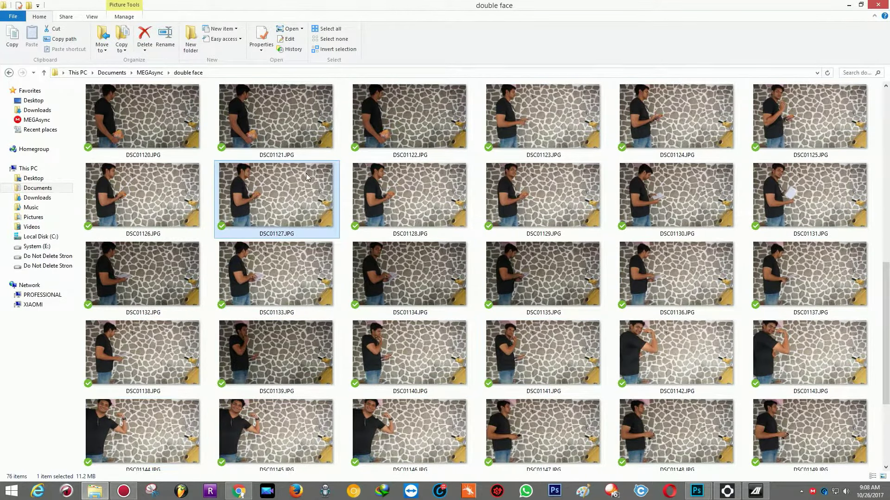
scroll(305, 173, "up", 3)
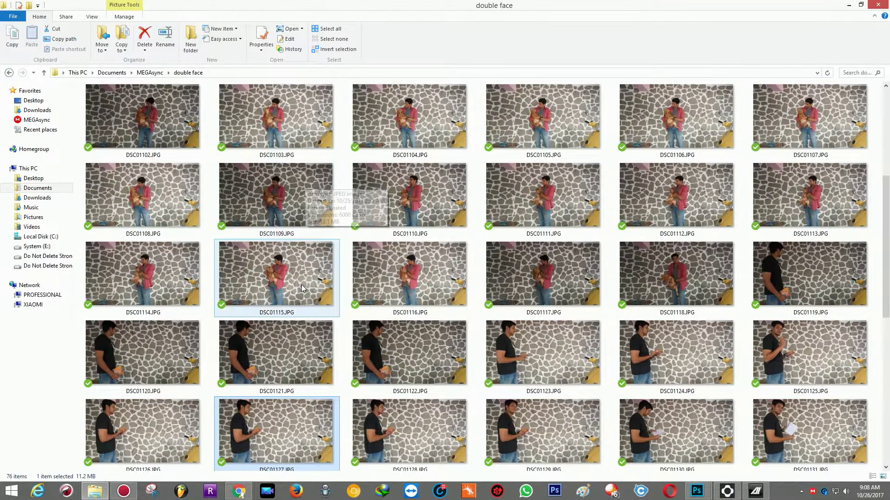
Preview the photos from DSC01120.JPG to DSC01125.JPG in the photo viewer
double_click(182, 354)
key("Right")
key("Right")
key("Right")
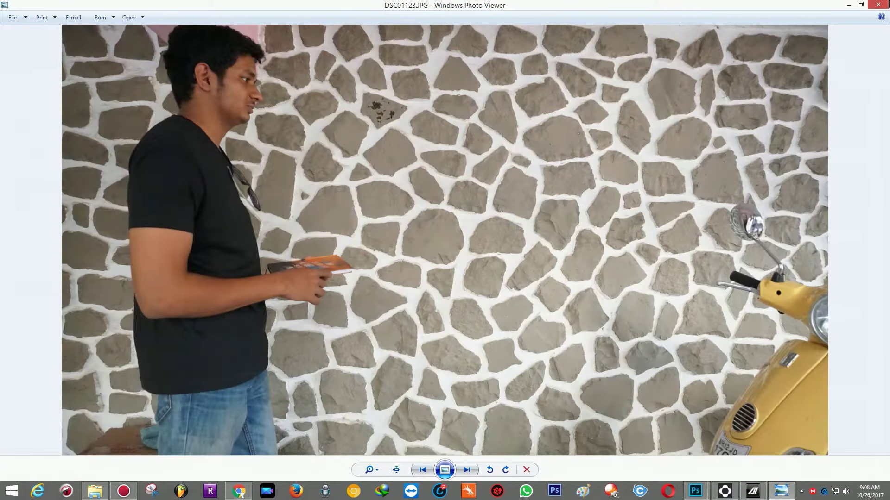
key("Right")
key("Right")
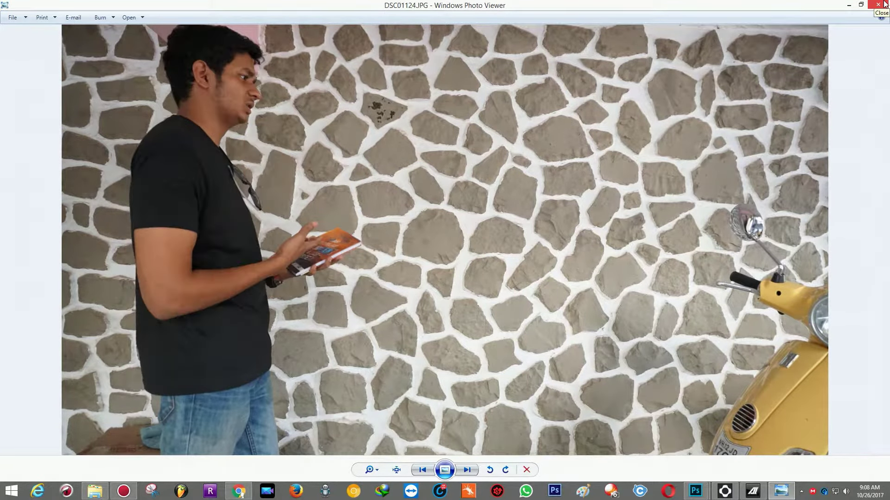
left_click(883, 4)
scroll(555, 315, "down", 2)
double_click(781, 201)
left_click(881, 5)
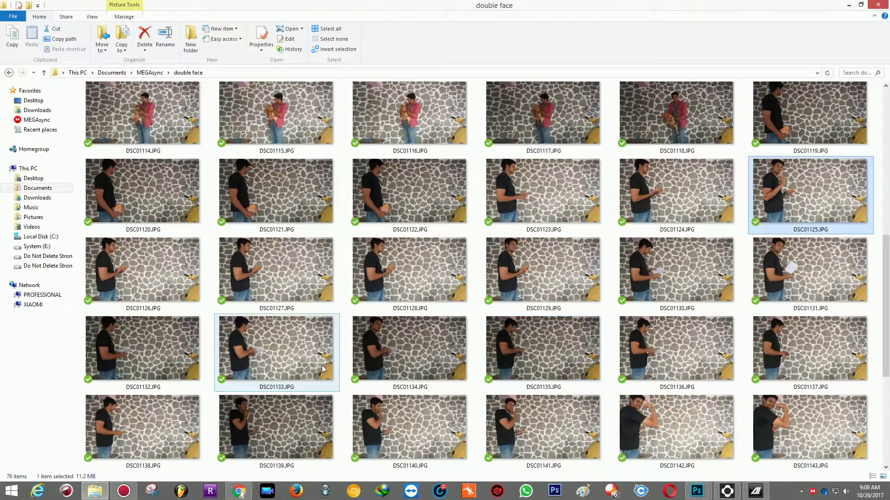
Preview DSC01144.JPG and DSC01128.JPG as candidates for the black-shirt pose
scroll(323, 362, "down", 3)
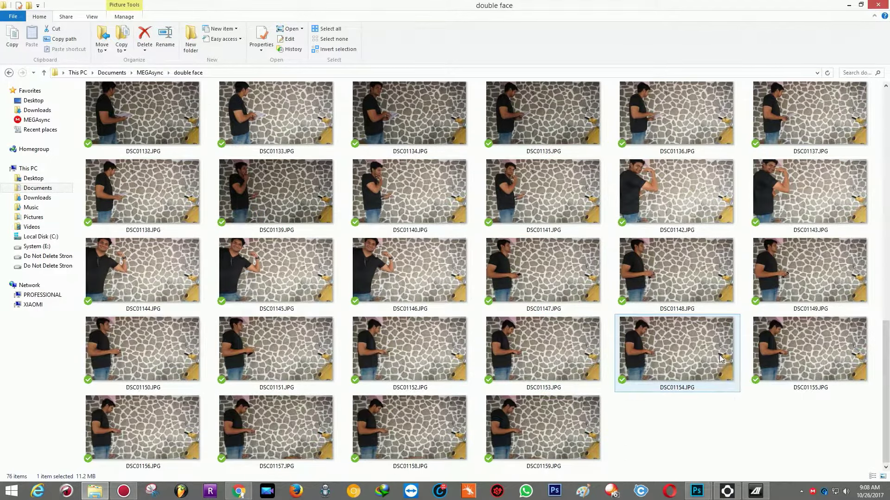
left_click(796, 179)
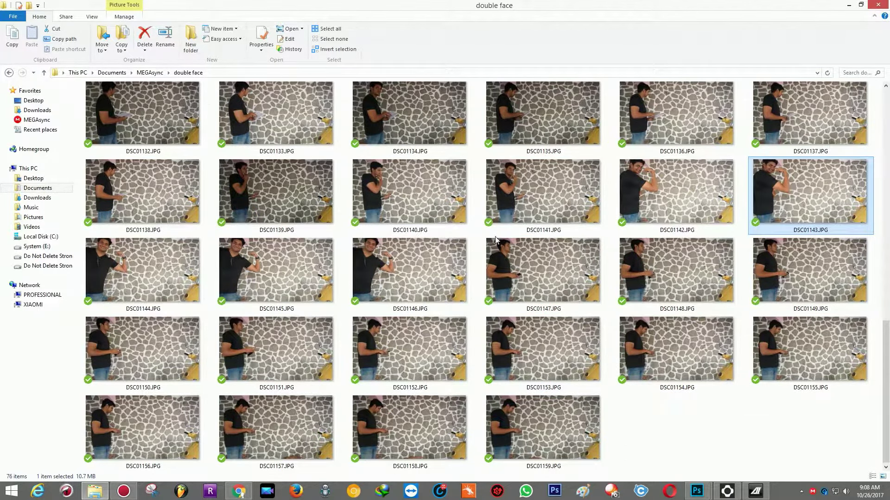
left_click(156, 291)
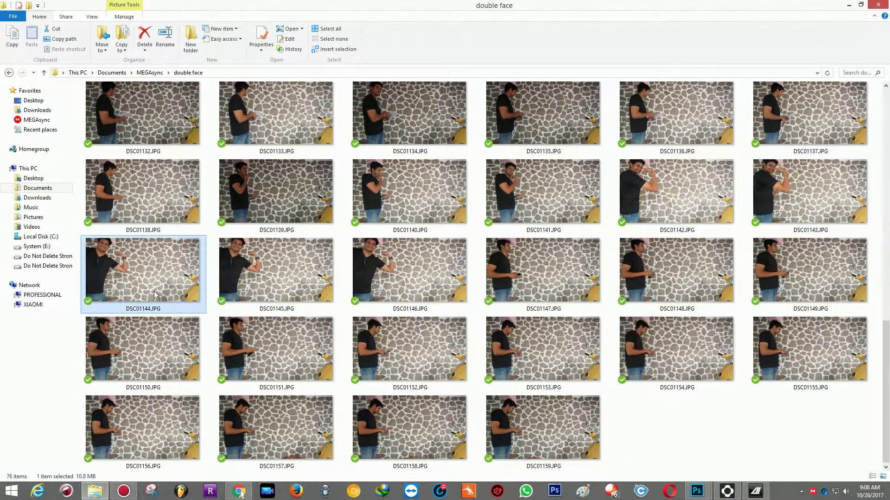
double_click(139, 271)
key("Escape")
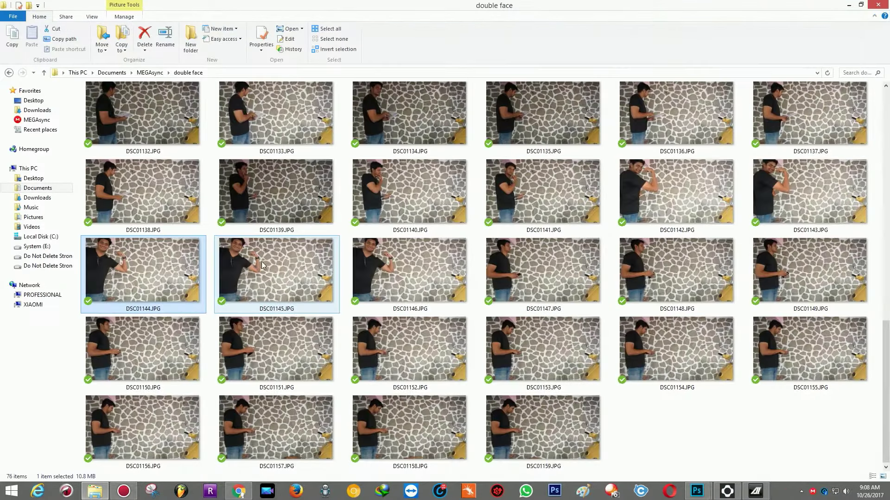
scroll(273, 324, "up", 3)
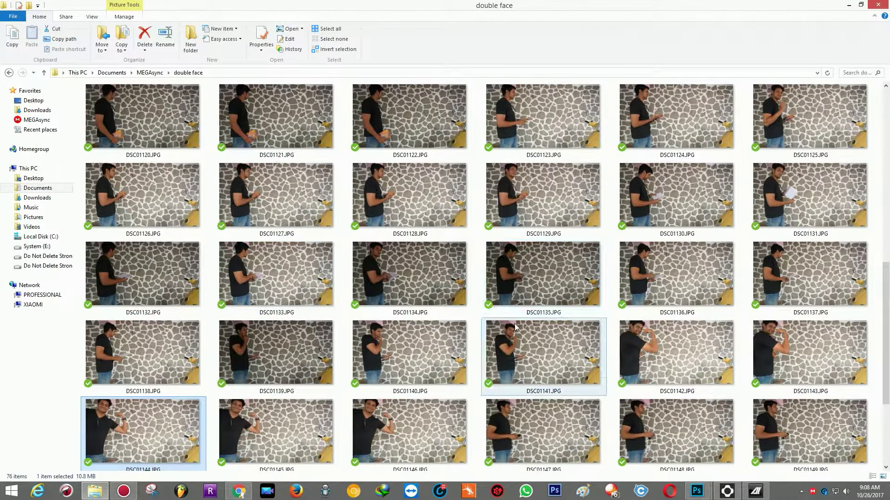
double_click(431, 211)
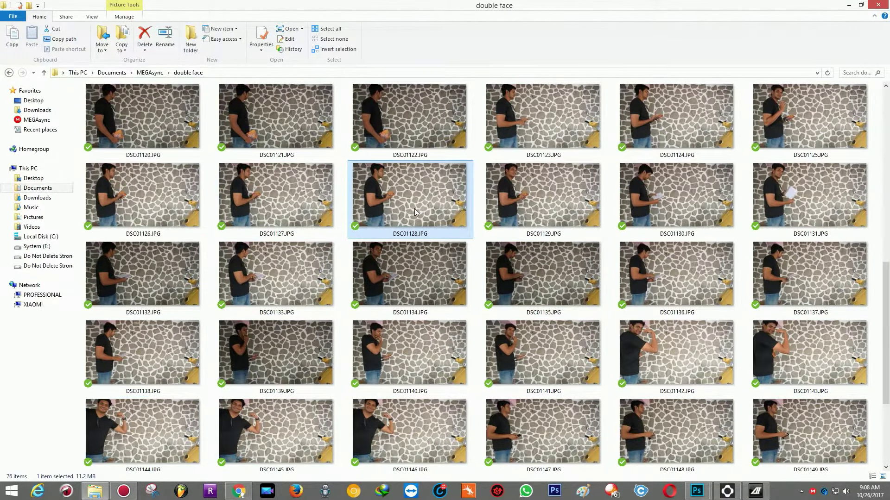
left_click(880, 7)
Switch to Photoshop and commit the DSC01097 placement at its full 100% size
mouse_move(696, 495)
left_click(635, 450)
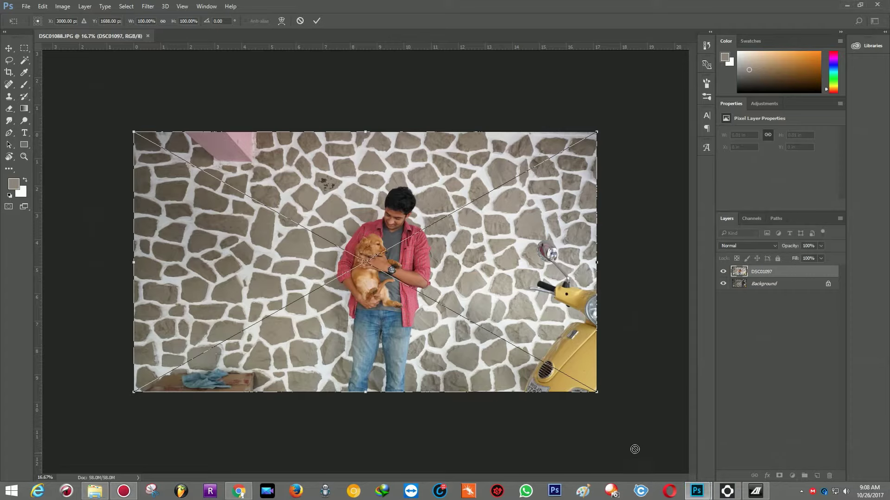
key("Return")
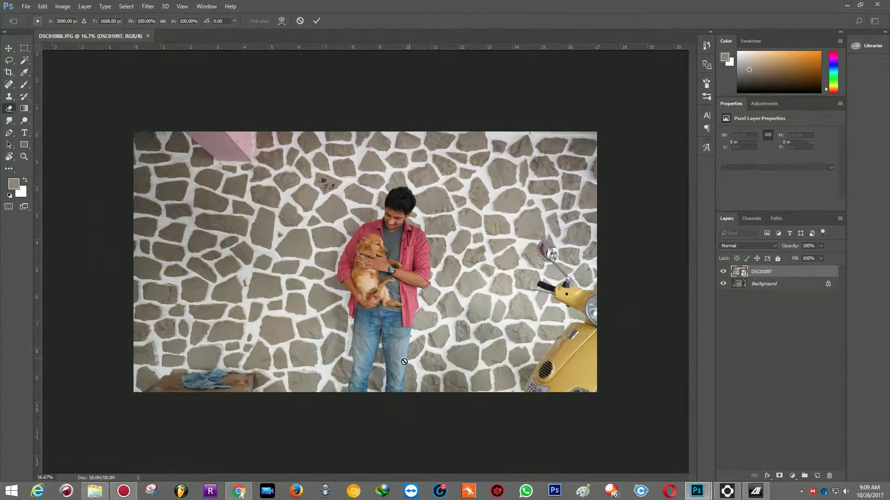
Place DSC01128.JPG from the double face folder as a new layer above DSC01097, and activate the Eraser tool
left_click(95, 492)
left_click_drag(427, 189, 502, 362)
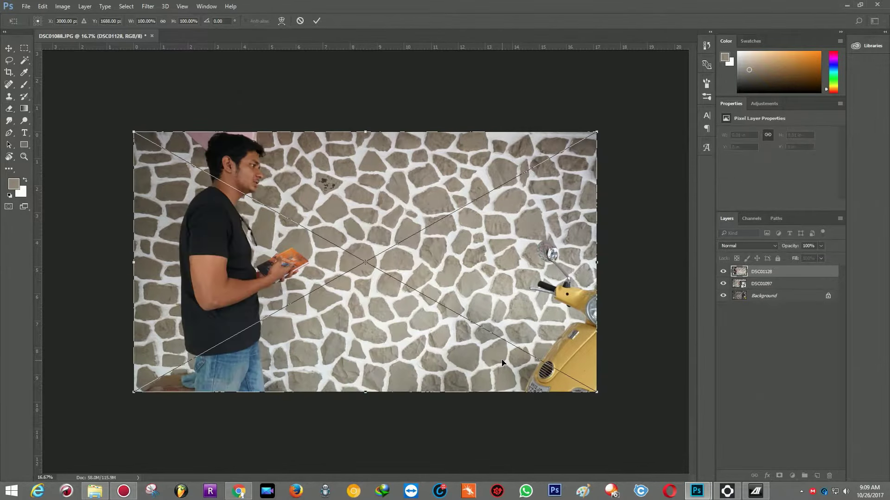
key("Return")
key("e")
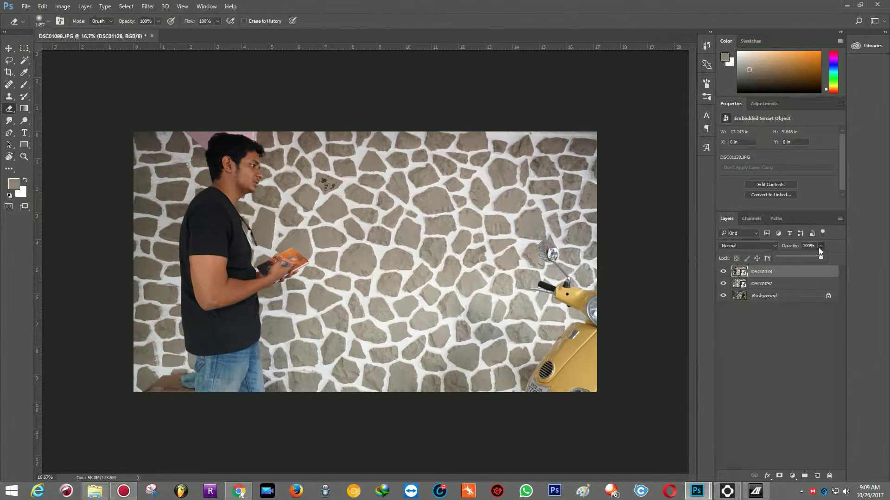
Lower the DSC01128 layer's opacity to 55% and unlock the Background layer
left_click_drag(818, 248, 802, 256)
left_click(819, 295)
left_click(828, 296)
Try 75% opacity on the DSC01097 layer, and restore the DSC01128 layer to 100% opacity
left_click(807, 285)
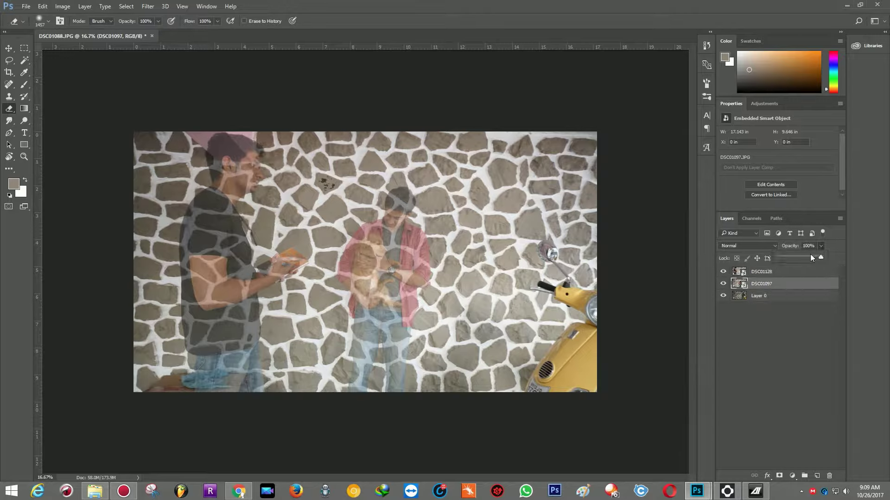
left_click(810, 257)
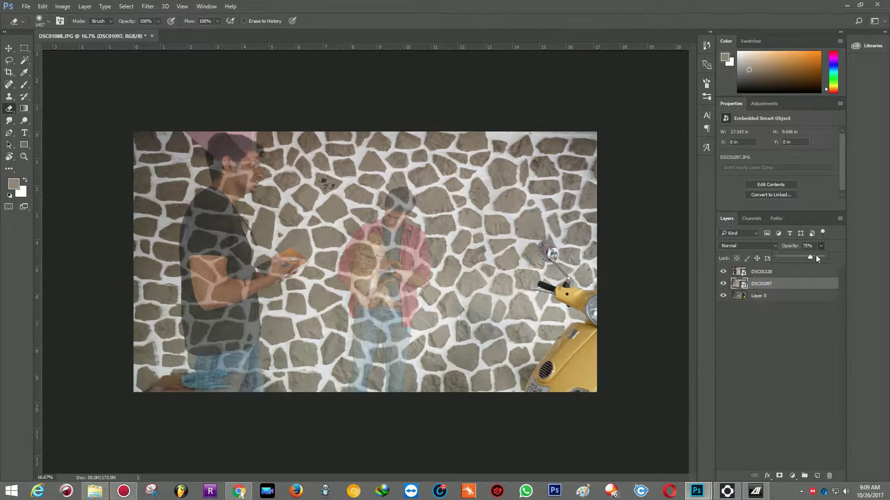
left_click(811, 271)
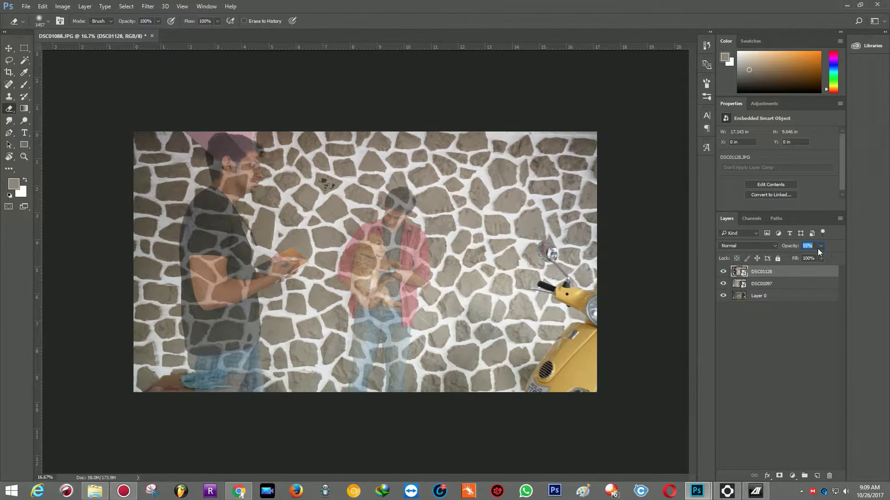
left_click_drag(823, 259, 841, 259)
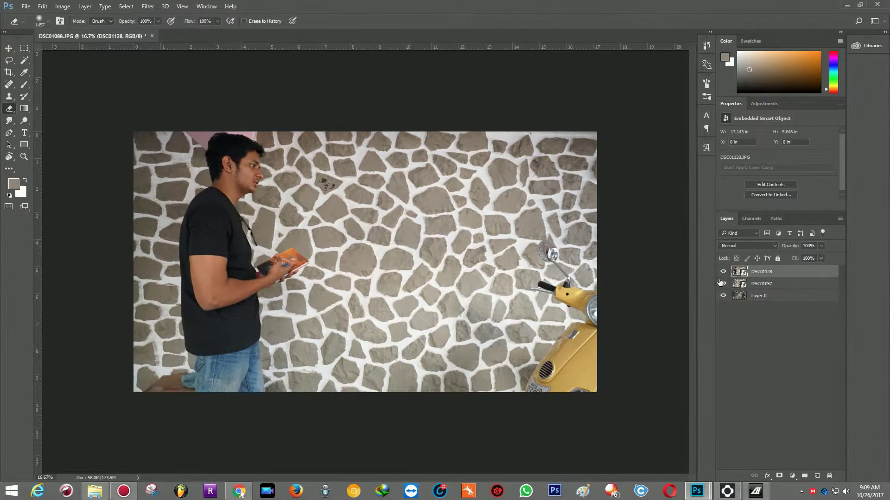
Select Layer 0 and hide the DSC01128 and DSC01097 layers
left_click(761, 283)
left_click(784, 304)
left_click(783, 296)
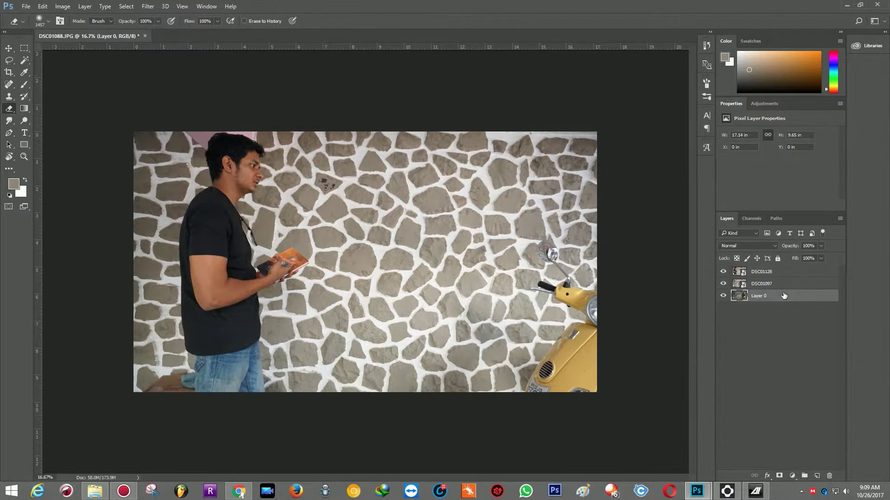
left_click(722, 272)
left_click(723, 284)
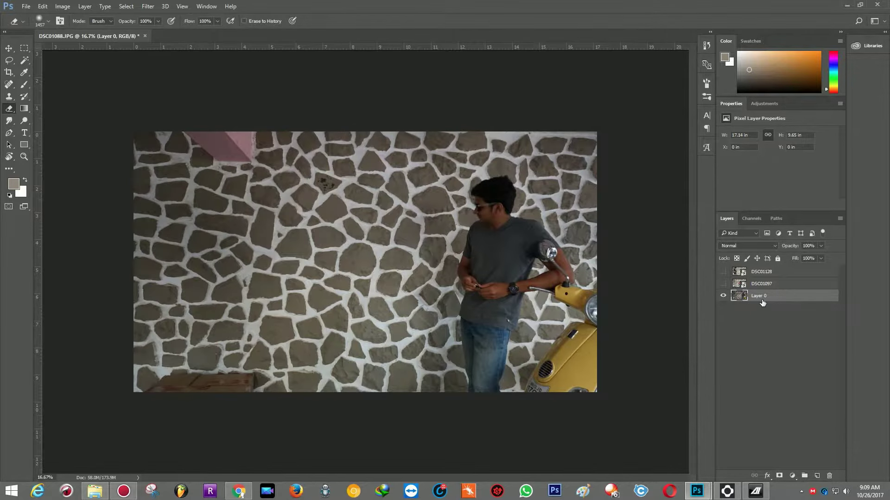
Brighten Layer 0 with the Nik Collection Viveza 2 filter, setting global Brightness to 42%
left_click(148, 6)
mouse_move(206, 206)
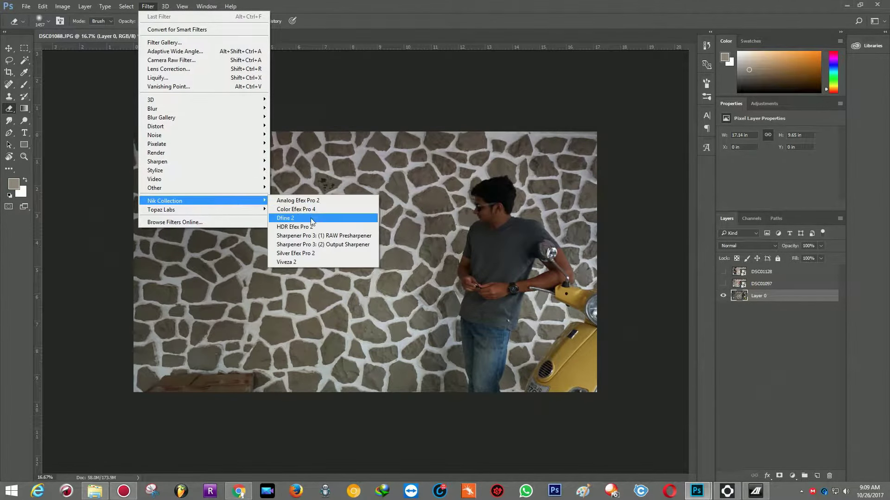
left_click(306, 262)
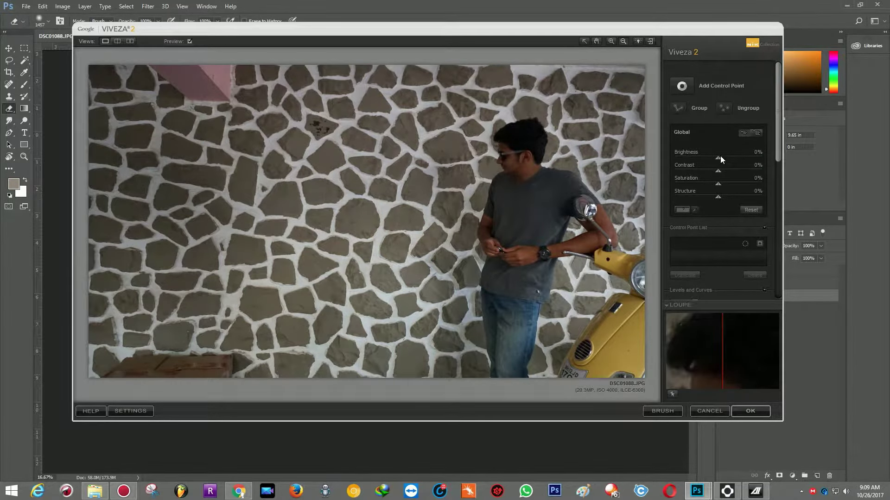
left_click_drag(720, 157, 731, 158)
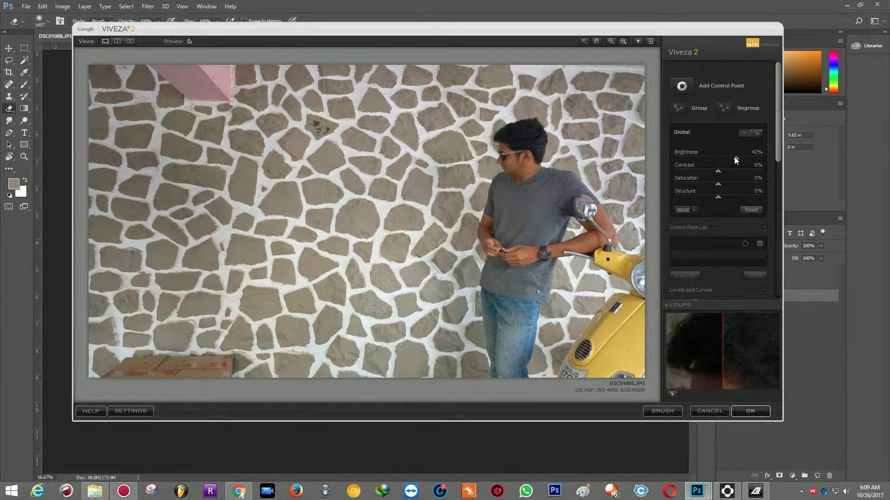
left_click(745, 412)
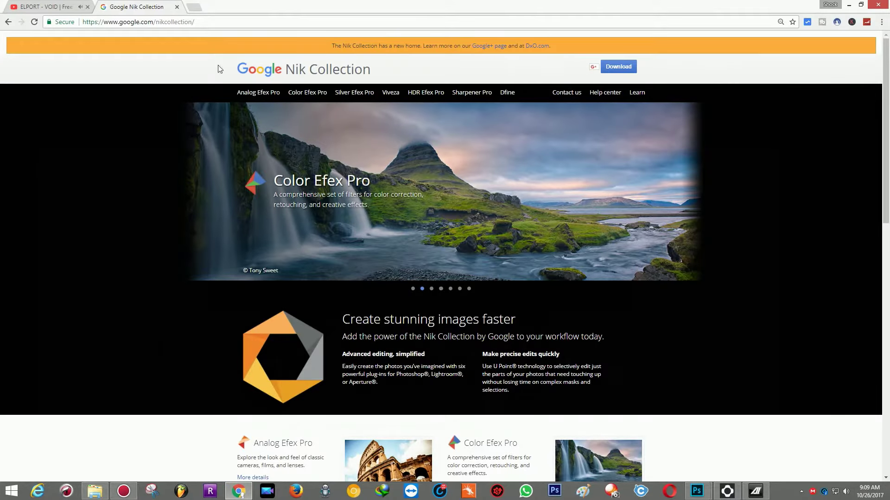
Point out the download option on Google's Nik Collection page in the browser
left_click(630, 67)
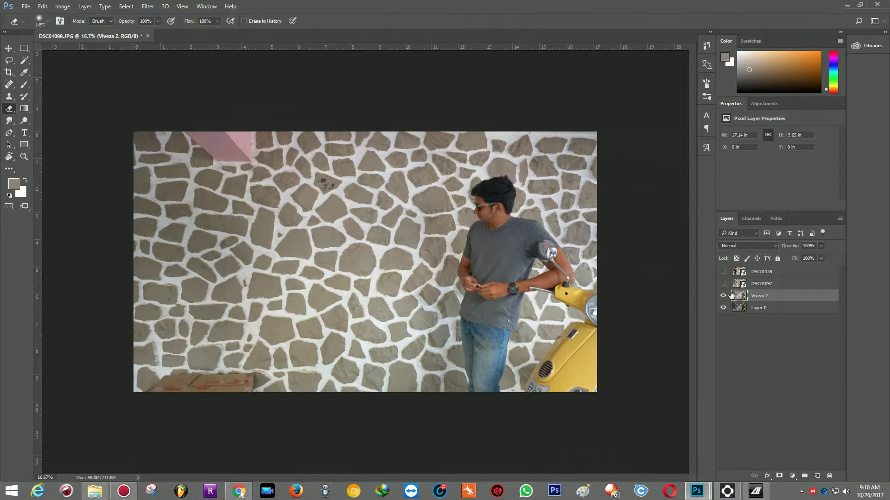
Hide Layer 0, show the DSC01097 and DSC01128 layers, and toggle both to compare them with the Viveza 2 layer
left_click(723, 284)
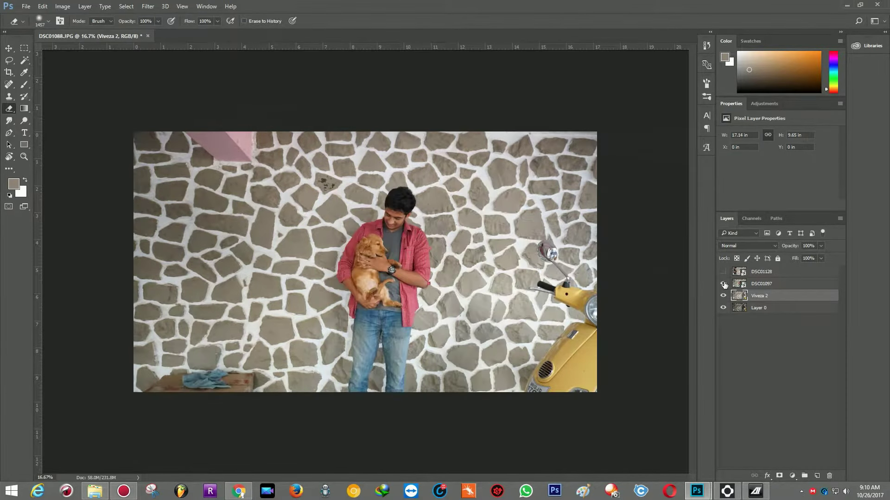
left_click(723, 273)
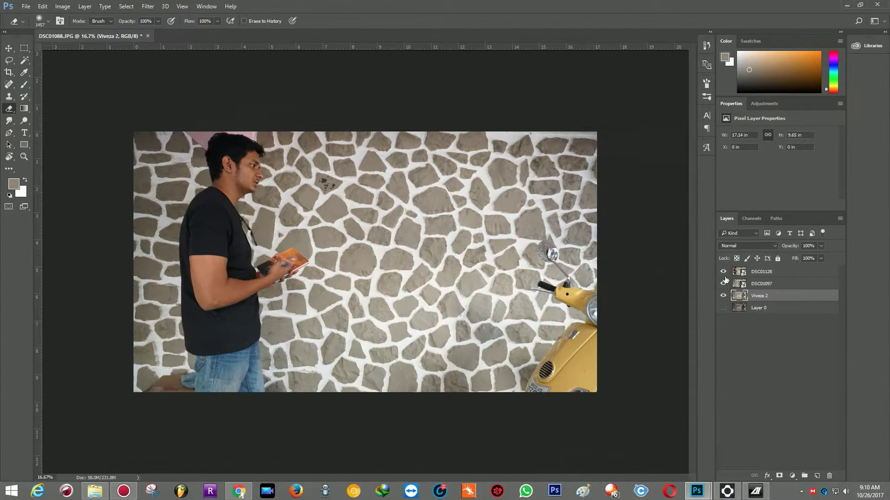
left_click(723, 272)
left_click(725, 284)
left_click(724, 283)
left_click(724, 283)
left_click(725, 285)
left_click(725, 284)
left_click(725, 273)
Reduce the DSC01128 layer's opacity to 65% so the man with the dog shows through
left_click(769, 274)
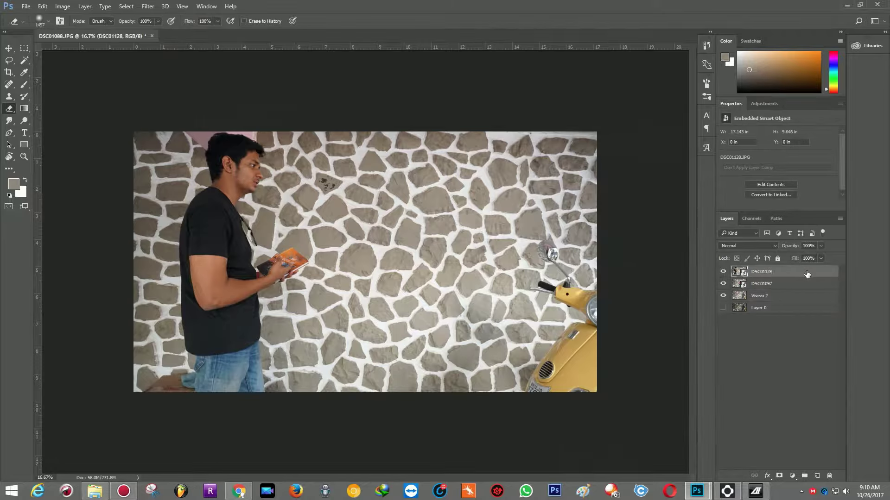
left_click(810, 286)
left_click(813, 295)
left_click(818, 273)
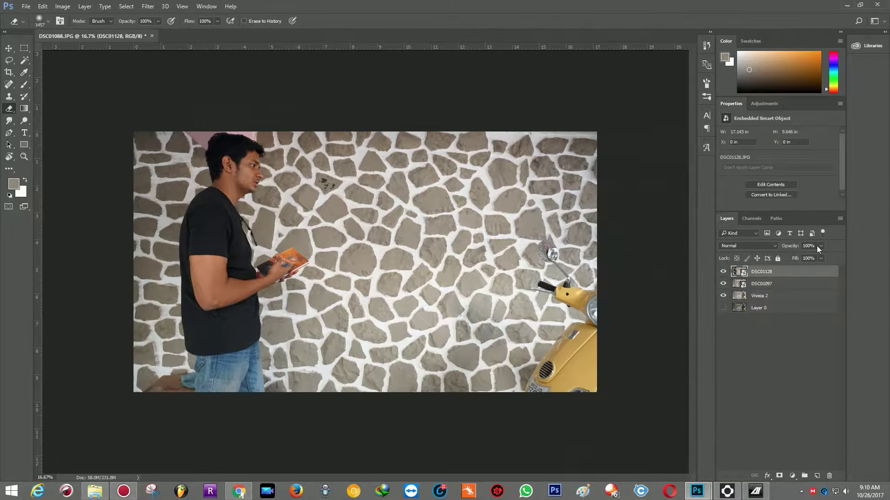
left_click(800, 284)
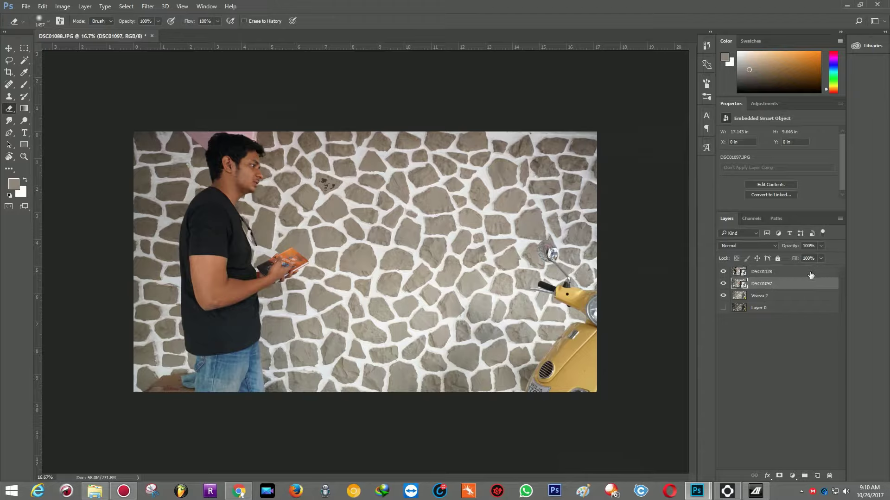
left_click(811, 275)
left_click(820, 259)
left_click_drag(810, 257, 806, 256)
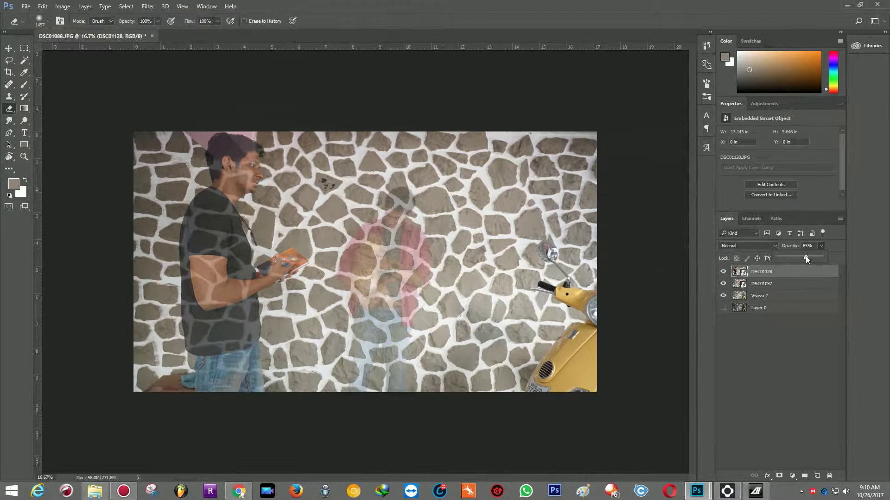
Make a full-height rectangular marquee selection around the man with the dog, starting just beyond the standing man's book
left_click(794, 287)
left_click(25, 49)
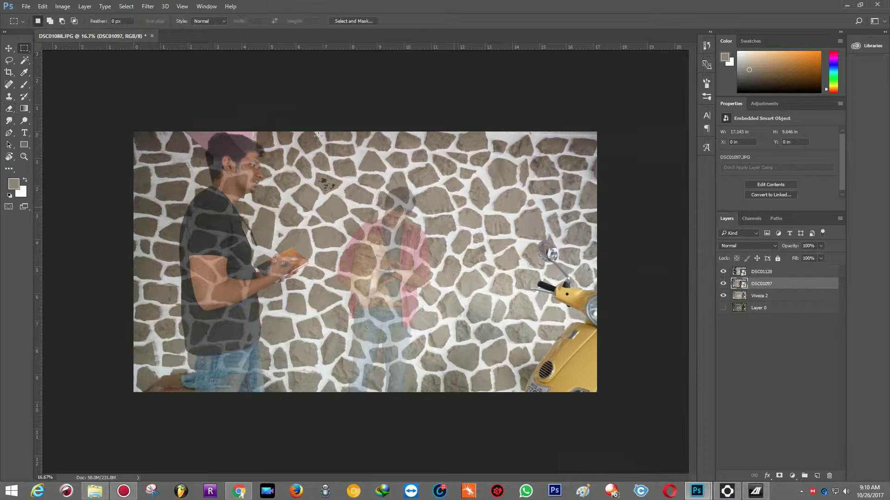
left_click_drag(377, 86, 637, 437)
left_click_drag(540, 337, 472, 340)
Rasterize the DSC01128 smart object so it can be edited with the Eraser tool
left_click(776, 275)
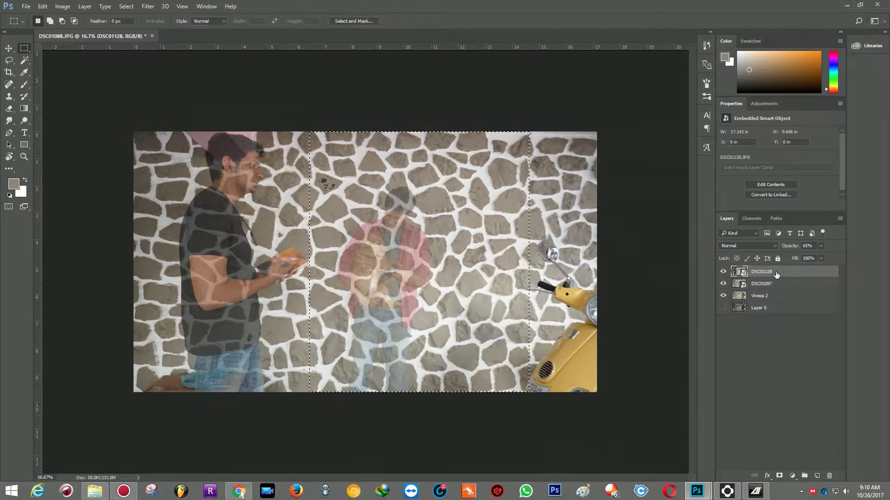
left_click(8, 108)
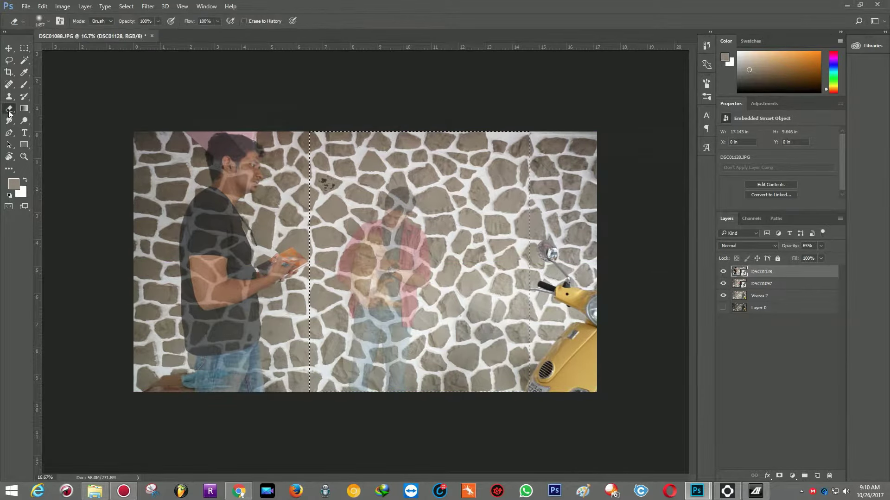
left_click(372, 231)
left_click(423, 188)
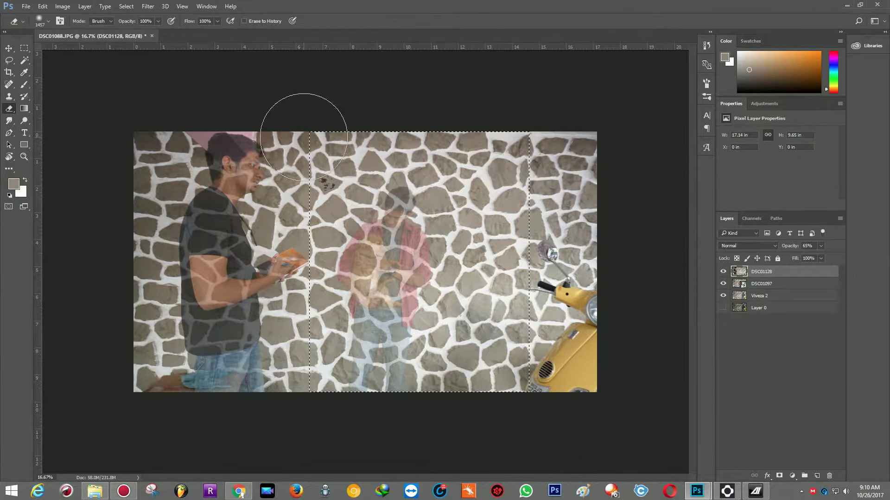
Enlarge the eraser to 2520 px and erase the DSC01128 layer inside the selection to reveal the man with the dog
left_click(40, 19)
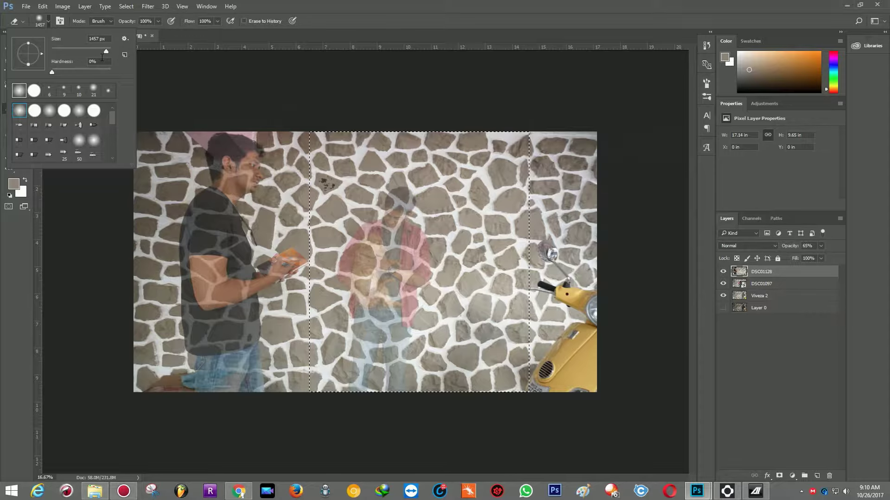
left_click_drag(113, 50, 108, 51)
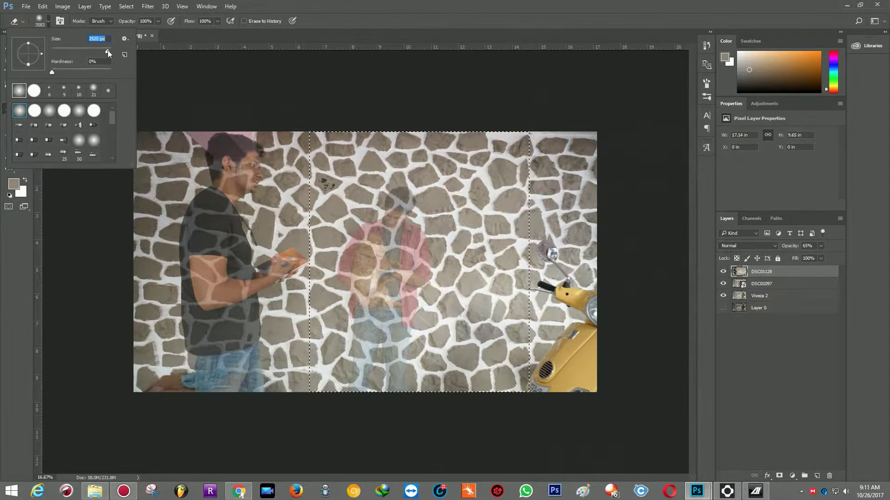
left_click(48, 21)
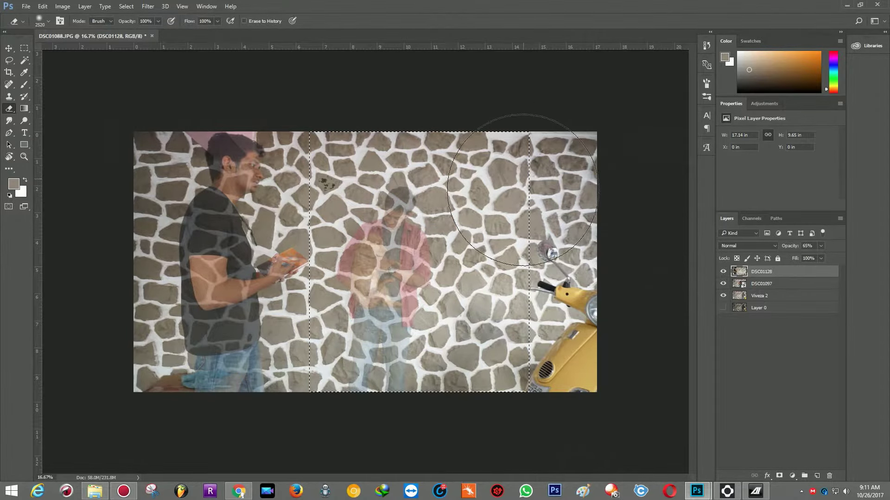
mouse_move(416, 255)
left_mouse_down()
mouse_move(394, 222)
mouse_move(380, 232)
mouse_move(420, 241)
mouse_move(410, 292)
mouse_move(416, 232)
mouse_move(521, 270)
left_mouse_up()
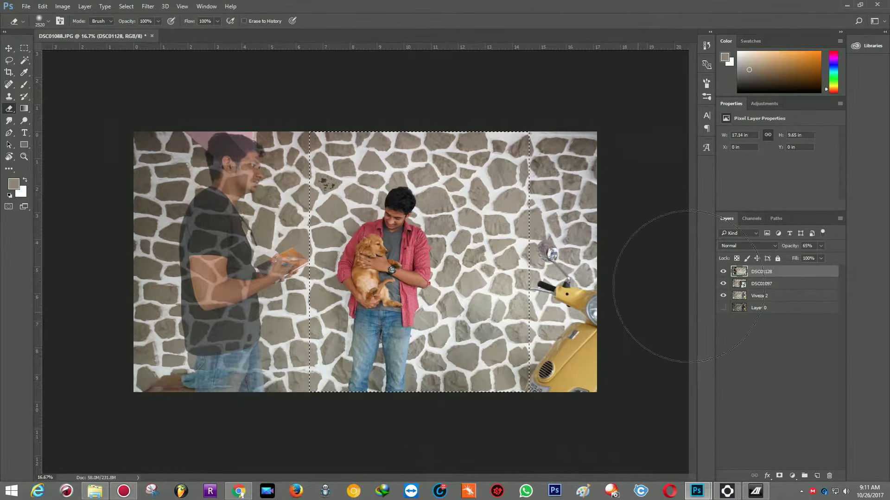
Hide the DSC01128 and DSC01097 layers and marquee-select the full-height area of Viveza 2 containing the man beside the scooter
left_click(770, 285)
left_click(775, 296)
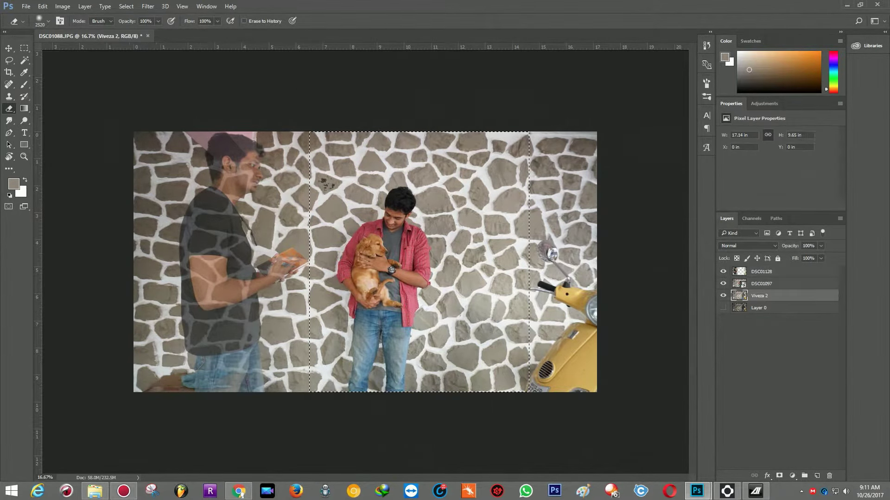
left_click(771, 284)
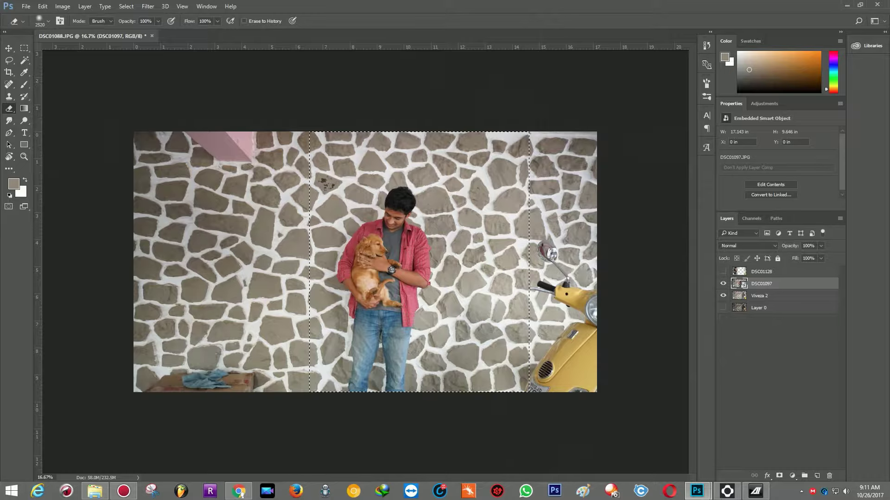
left_click(770, 296)
left_click(723, 284)
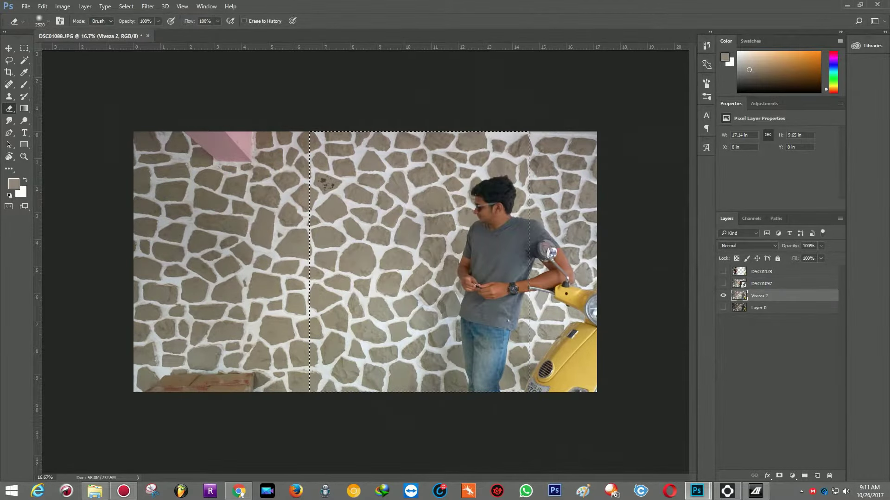
left_click(24, 48)
mouse_move(597, 131)
left_mouse_down()
mouse_move(544, 278)
mouse_move(441, 392)
left_mouse_up()
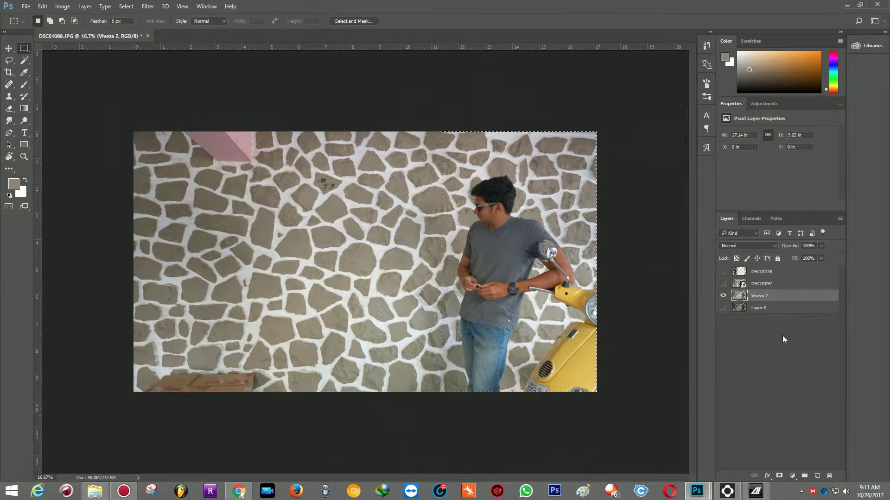
Show the DSC01097 layer again and make it active, keeping DSC01128 hidden
left_click(783, 283)
left_click(783, 296)
left_click(761, 284)
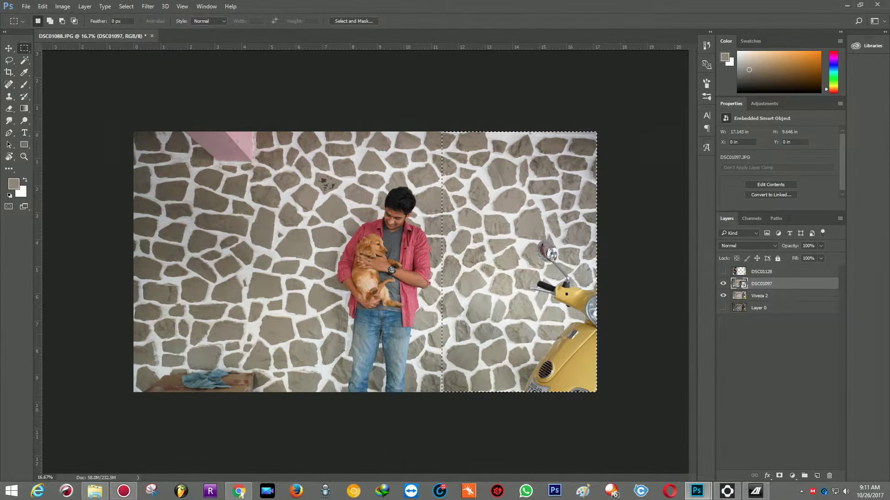
left_click(724, 271)
left_click(724, 271)
Rasterize the DSC01097 layer and erase it inside the selection to reveal the man beside the scooter
left_click(9, 109)
left_click(491, 228)
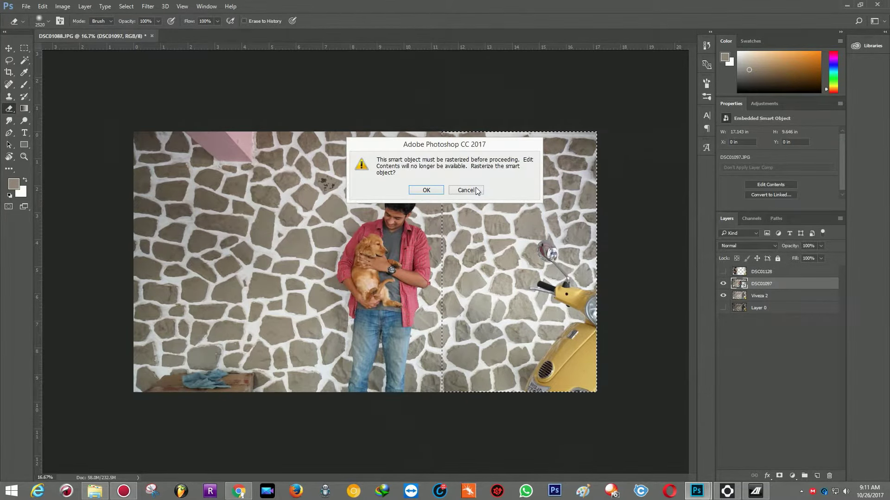
left_click(476, 187)
mouse_move(523, 213)
left_mouse_down()
mouse_move(554, 371)
mouse_move(562, 123)
mouse_move(513, 368)
mouse_move(508, 33)
left_mouse_up()
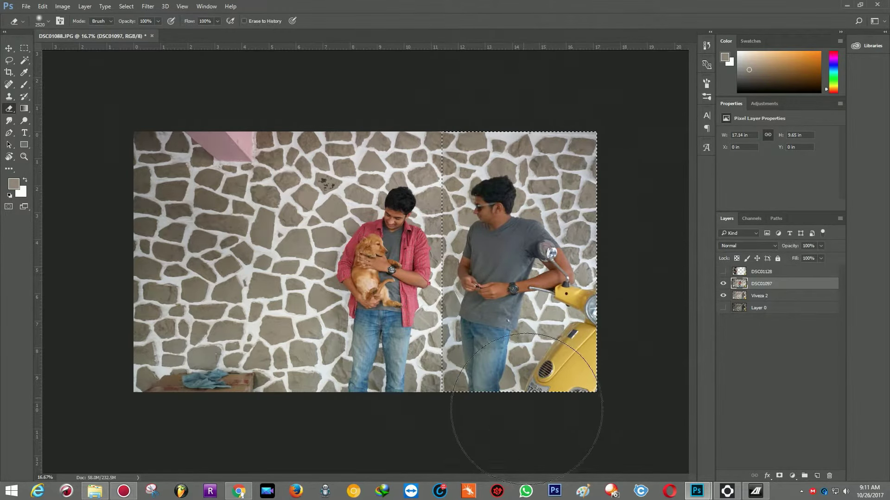
Show the DSC01128 layer, align the selection with the image's right edge, and erase that layer's remains over the man beside the scooter
key("m")
left_click_drag(464, 218, 458, 216)
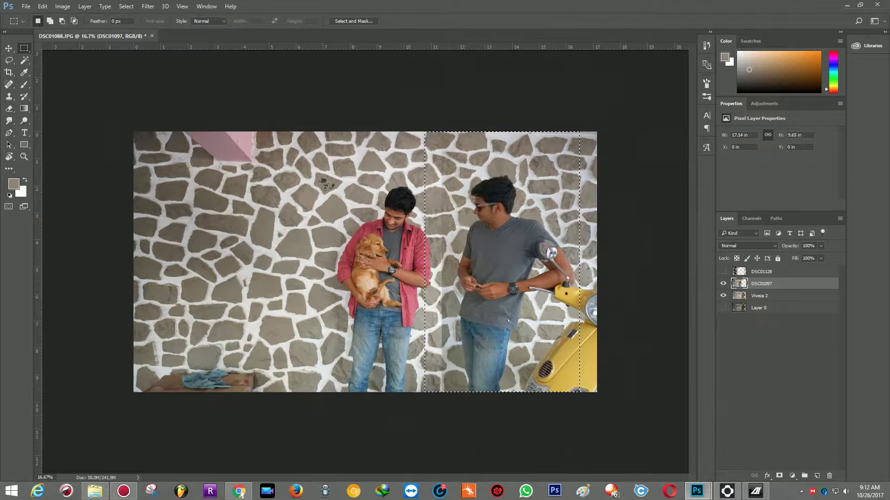
left_click(722, 272)
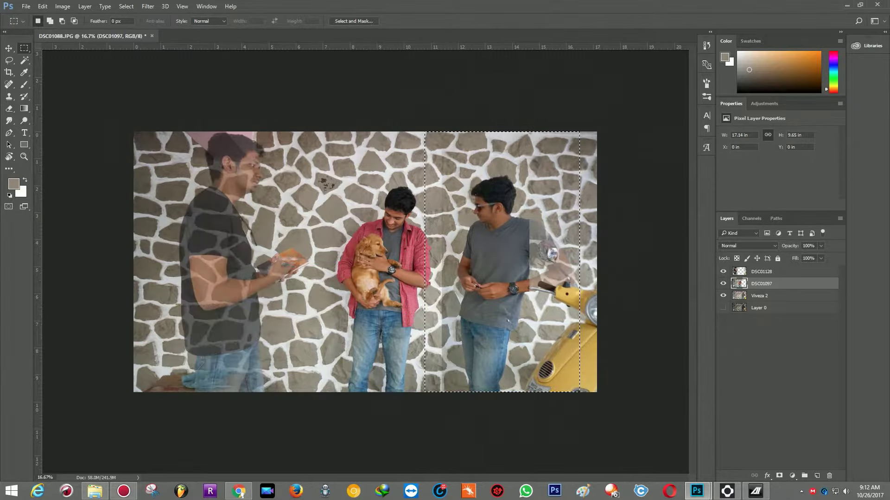
left_click(769, 272)
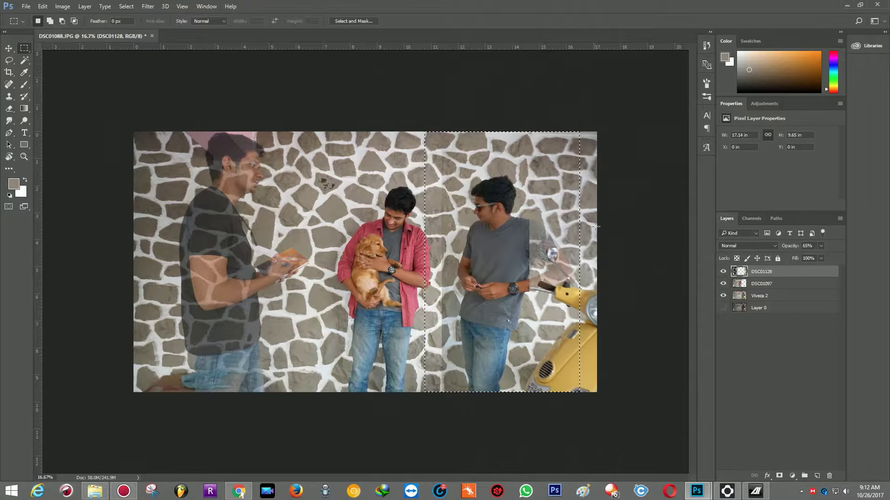
left_click_drag(533, 227, 550, 228)
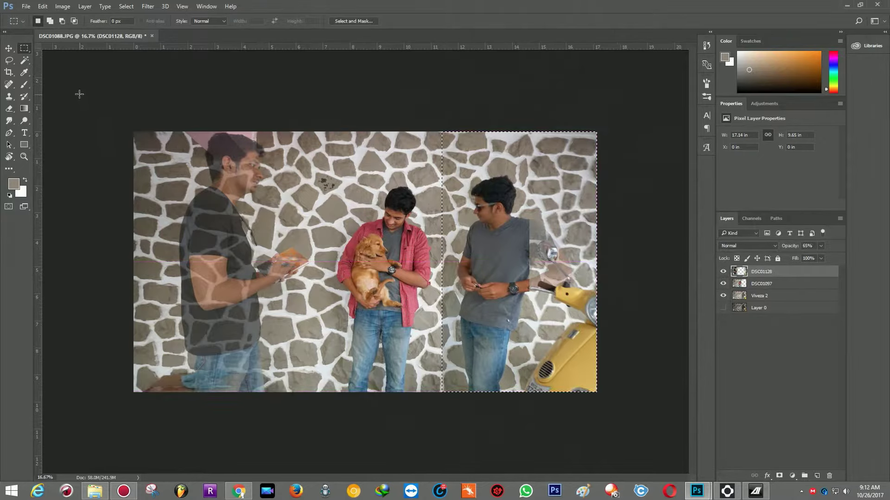
left_click(9, 109)
mouse_move(597, 123)
left_mouse_down()
mouse_move(595, 382)
mouse_move(592, 145)
left_mouse_up()
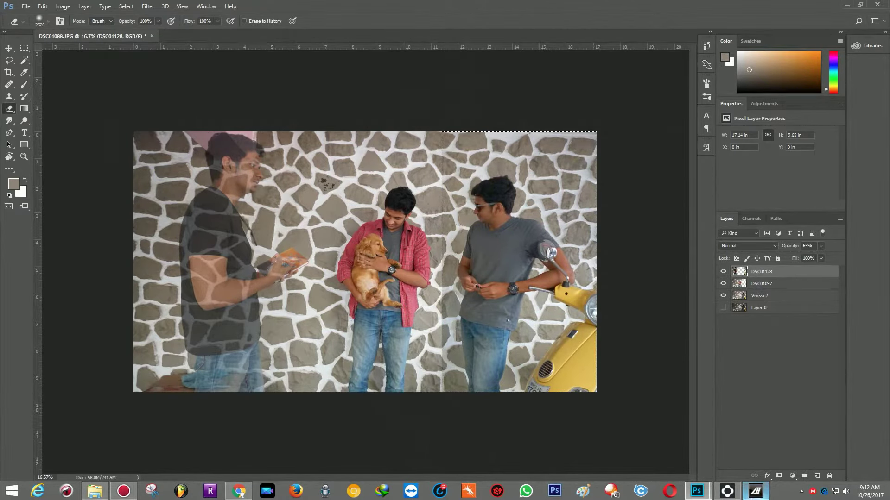
left_click(727, 491)
left_click(727, 492)
Deselect the marquee area and restore the DSC01128 layer to 100% opacity
left_click(24, 48)
left_click(640, 110)
left_click(820, 246)
left_click_drag(820, 258, 838, 258)
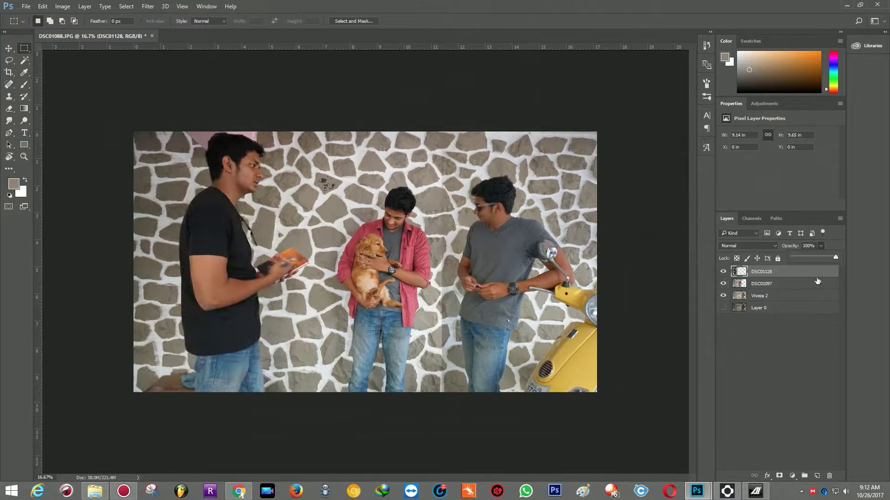
Select the Viveza 2 layer and examine the vertical seam on the wall between the man with the dog and the man beside the scooter
left_click(778, 288)
left_click(798, 295)
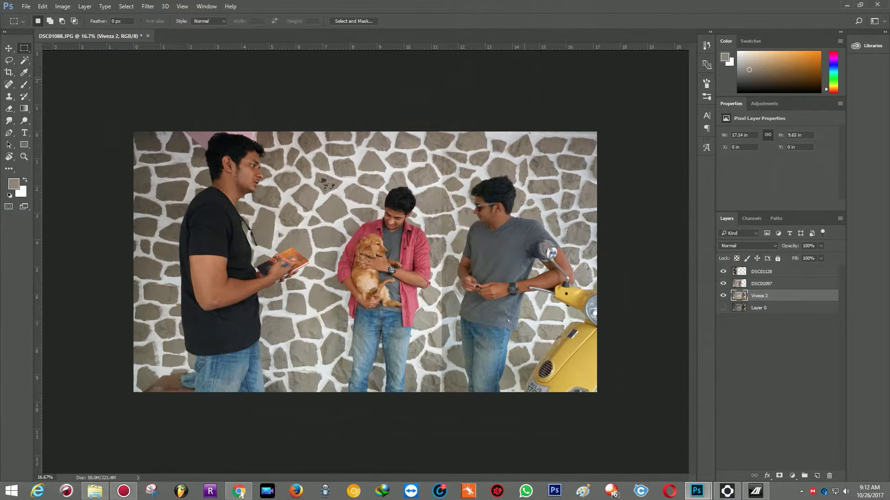
scroll(505, 130, "up", 3)
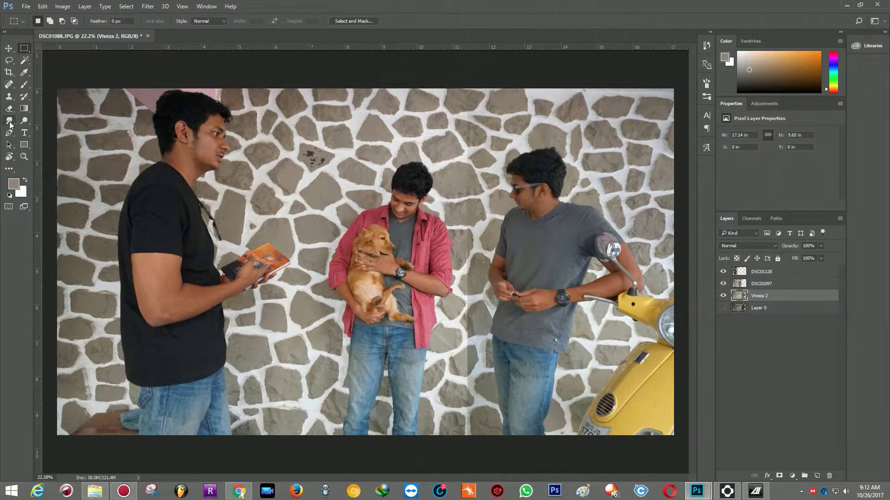
key("ctrl+minus")
key("ctrl+minus")
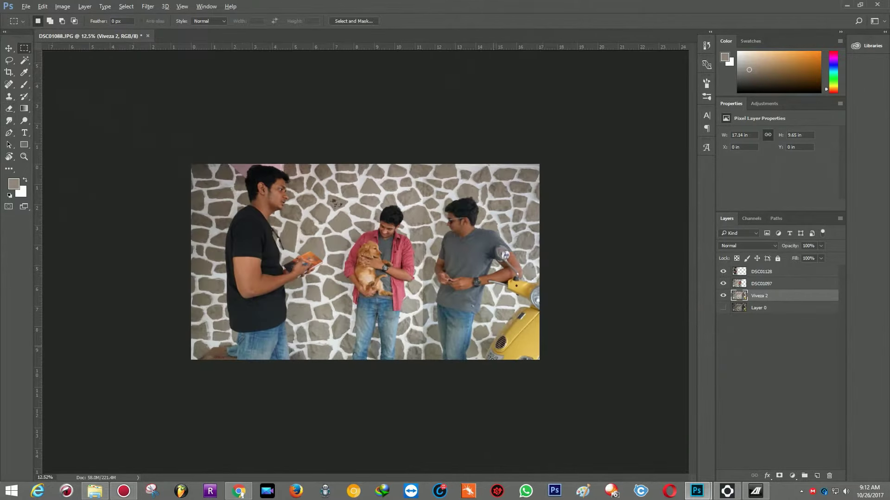
key("ctrl+plus")
key("ctrl+plus")
scroll(469, 370, "up", 6)
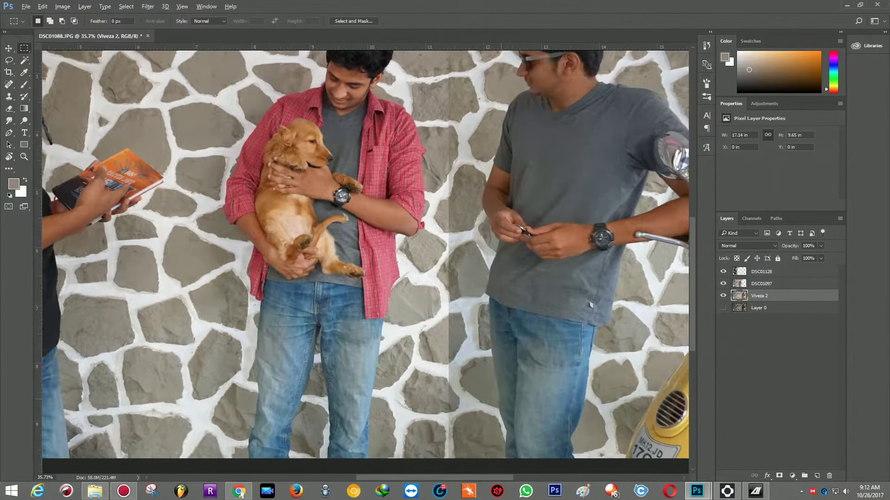
scroll(476, 377, "down", 3)
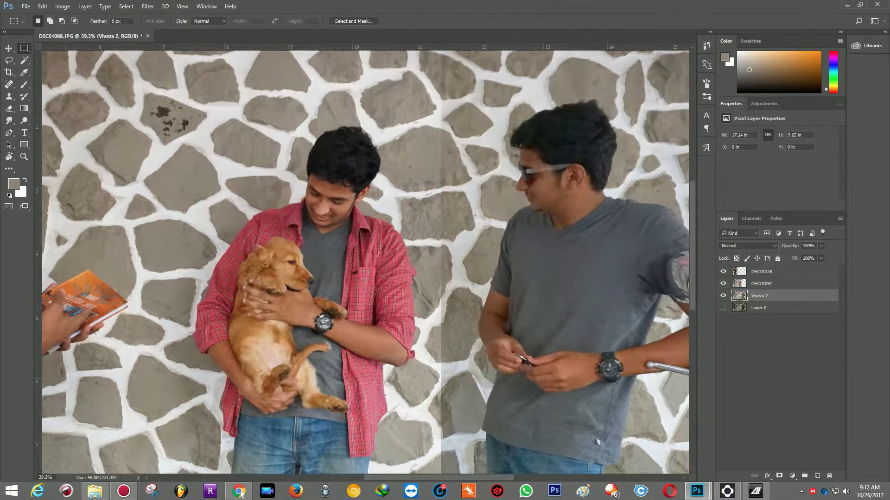
scroll(487, 448, "up", 4)
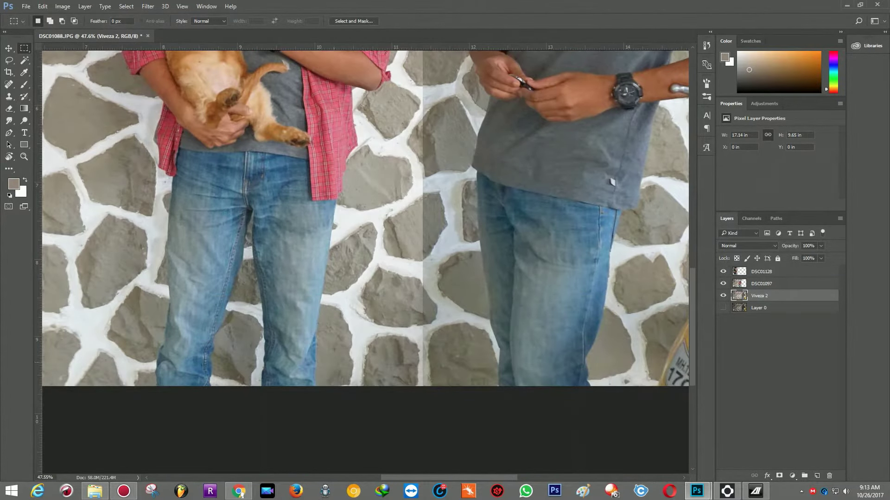
On the DSC01097 layer, erase along the vertical wall seam between the man with the dog and the man beside the scooter
left_click(10, 109)
left_click(48, 21)
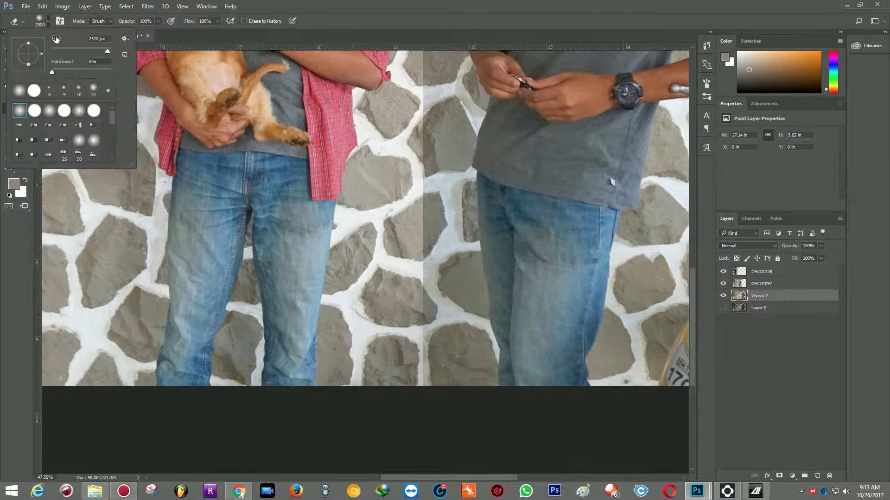
left_click(329, 2)
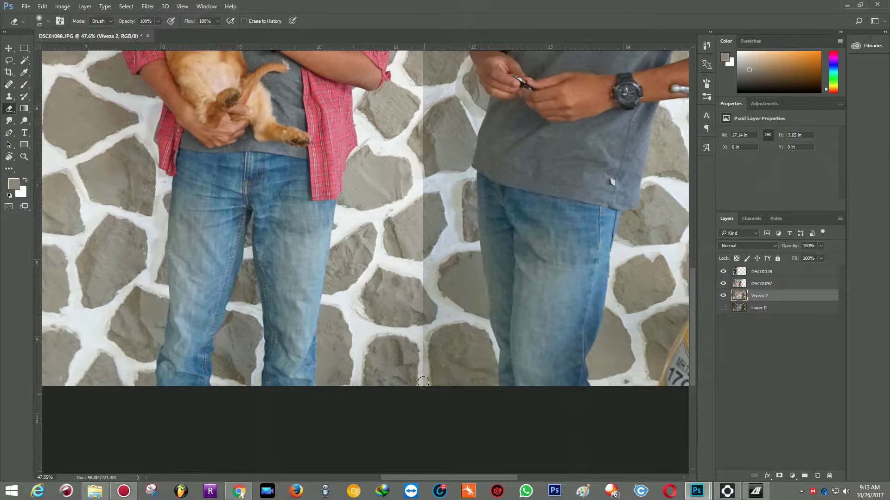
left_click(772, 284)
left_click_drag(427, 333, 418, 425)
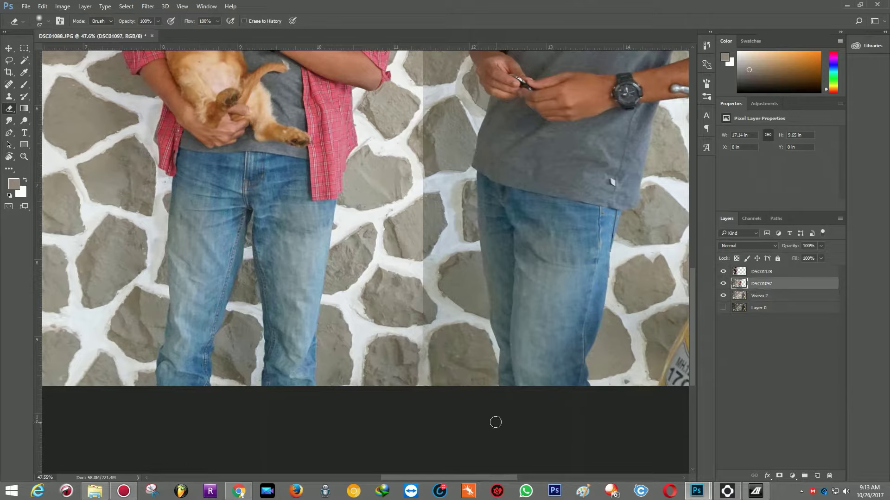
scroll(491, 422, "down", 5)
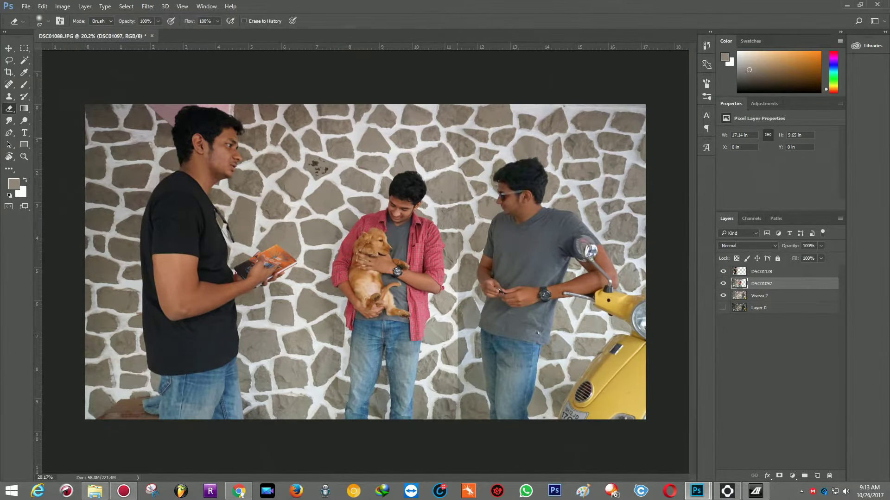
left_click_drag(457, 239, 460, 328)
Soften the remaining wall seam over the image's full height on the DSC01097 layer with an 80 px soft eraser
left_click(48, 21)
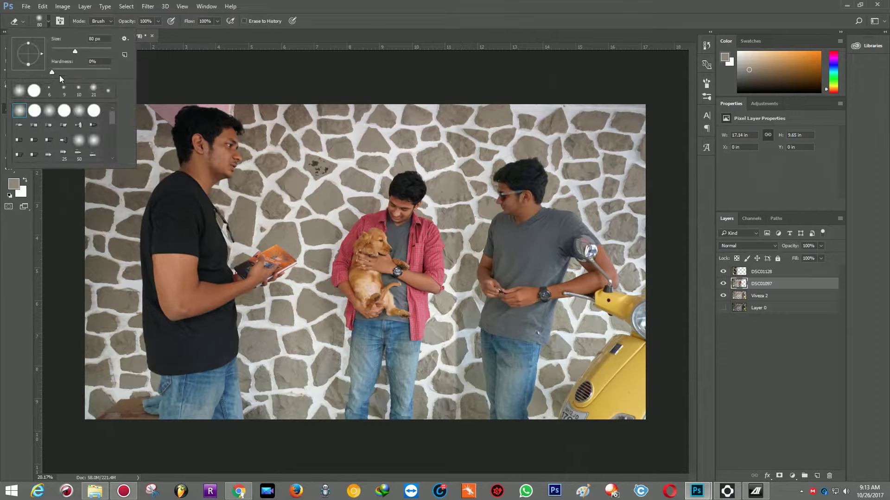
left_click_drag(55, 73, 56, 73)
left_click(416, 3)
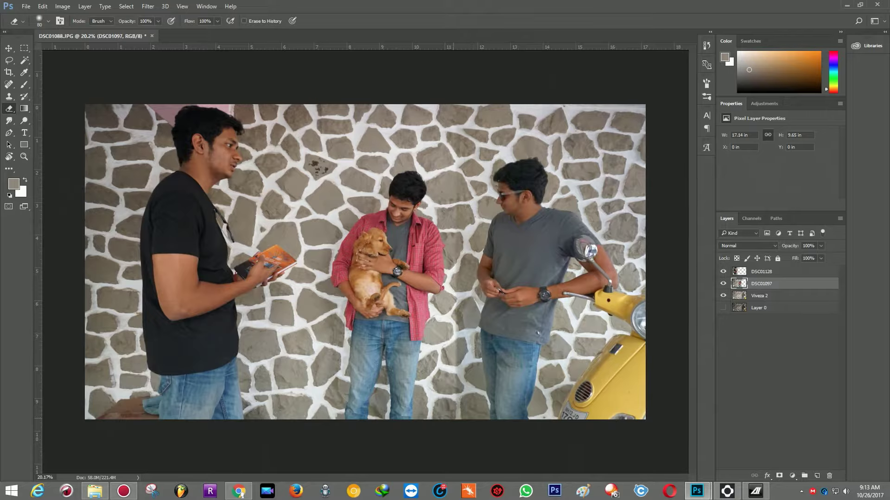
left_click_drag(453, 419, 455, 107)
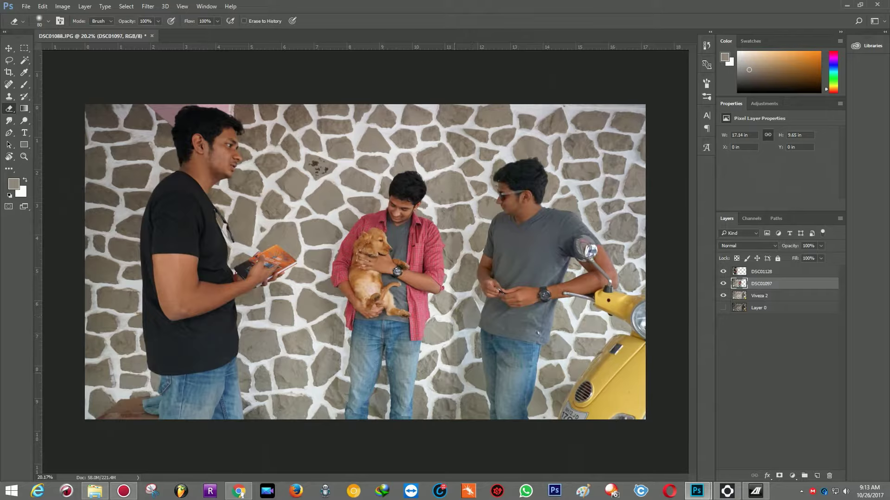
scroll(363, 267, "up", 1)
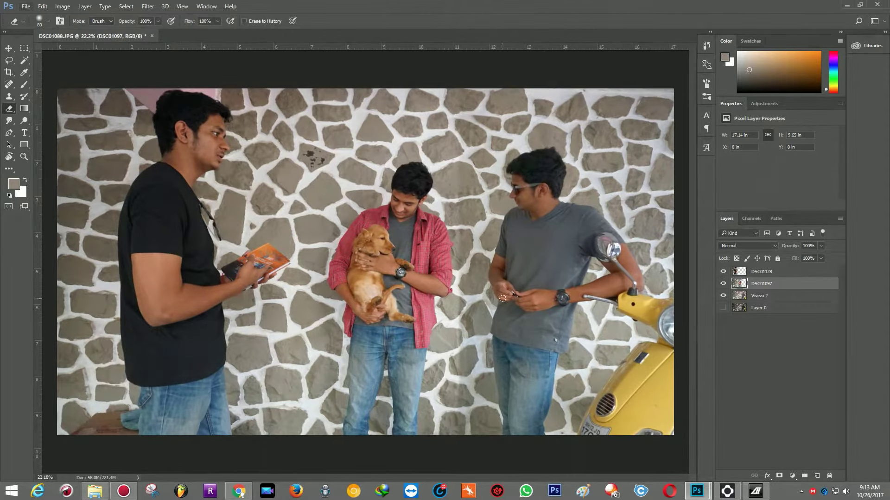
key("ctrl+minus")
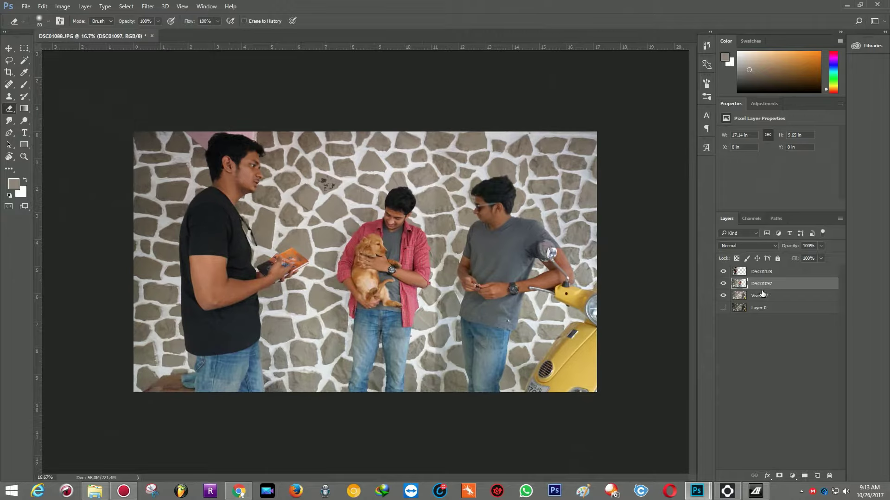
Select the Viveza 2 layer and slightly raise its global brightness with the Viveza 2 filter
left_click(783, 296)
left_click(783, 283)
left_click(783, 296)
left_click(148, 6)
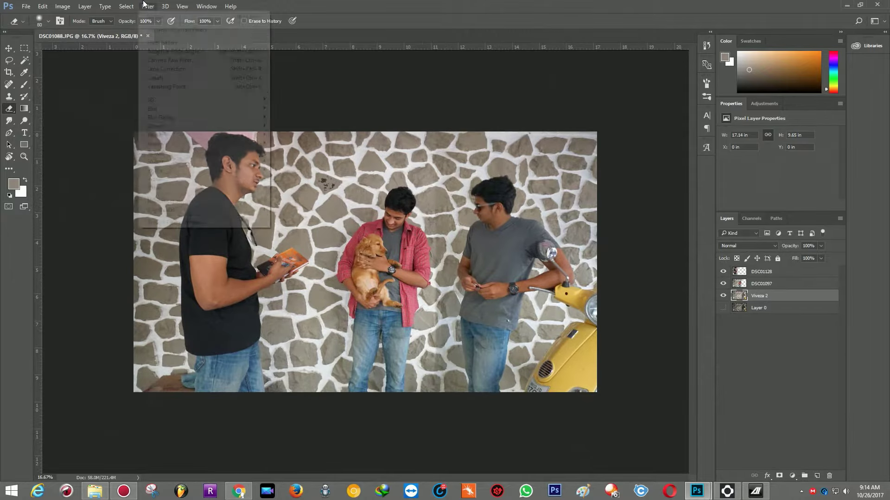
mouse_move(195, 209)
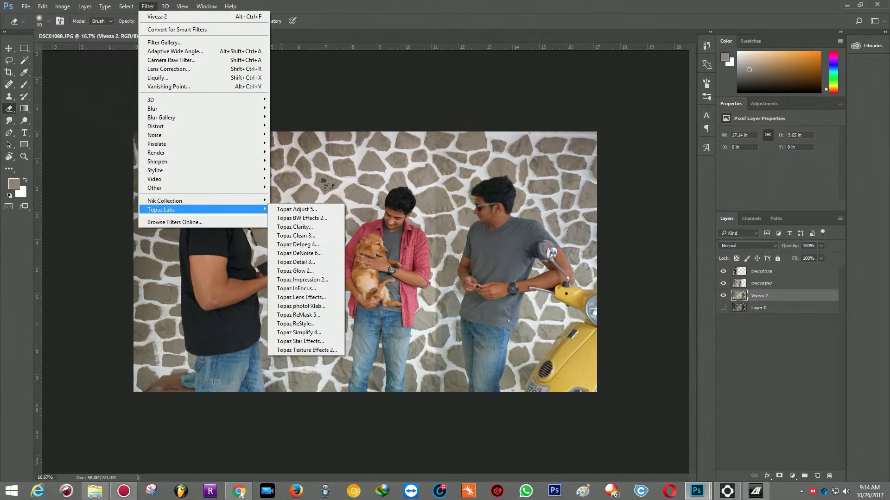
left_click(301, 262)
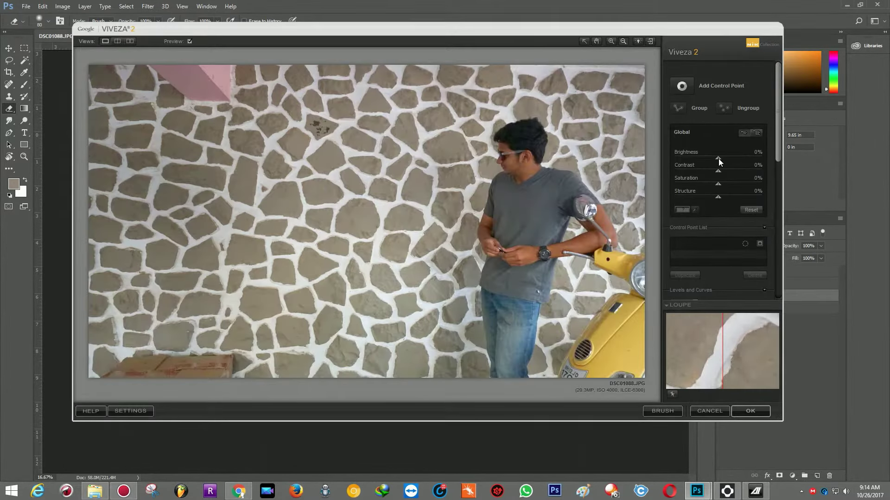
left_click_drag(718, 159, 722, 157)
left_click(737, 409)
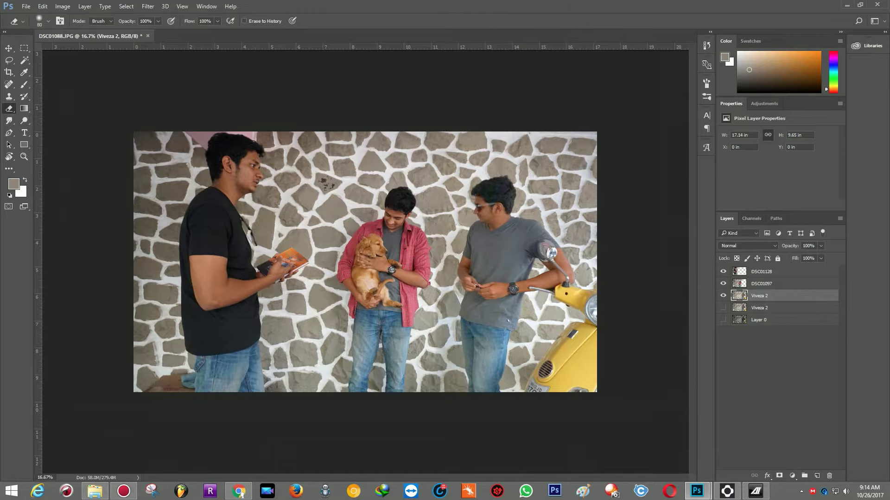
Merge the DSC01128, DSC01097 and visible Viveza 2 layers into one layer
left_click(762, 272, "shift")
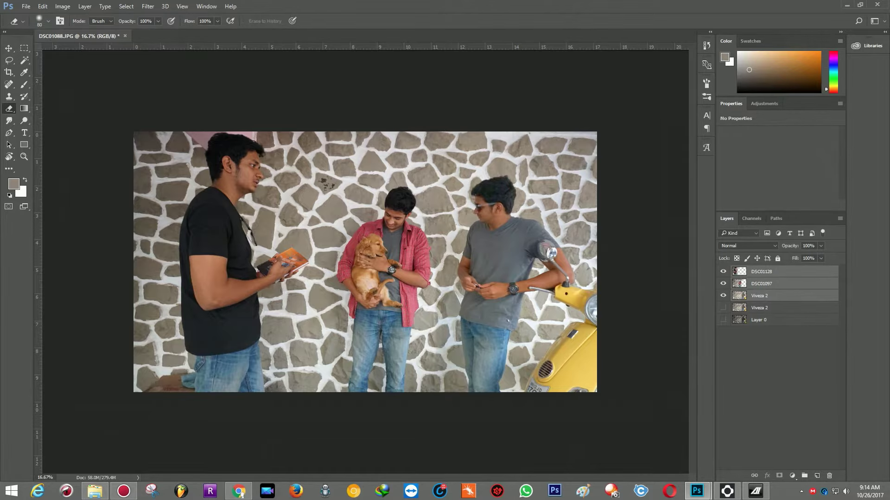
right_click(776, 273)
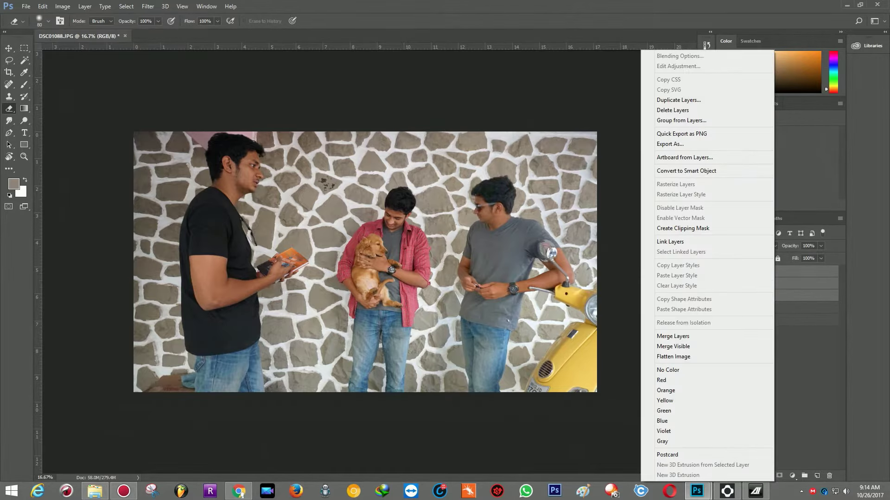
left_click(698, 335)
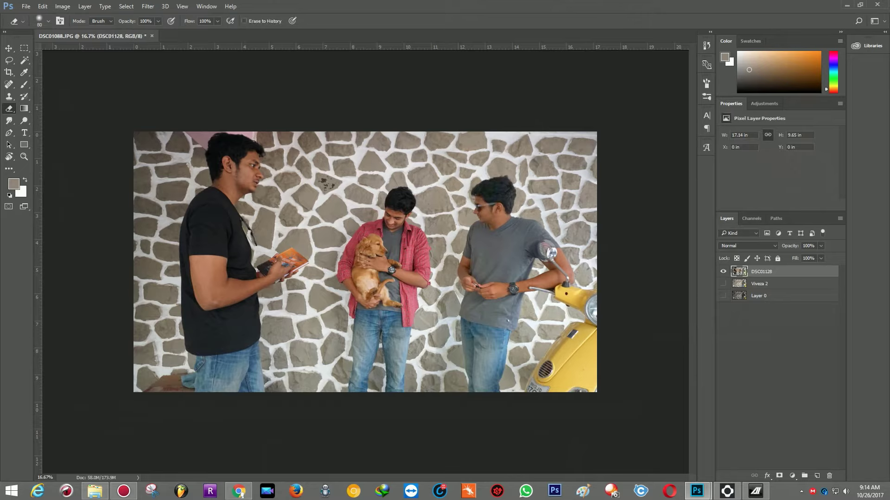
Open the merged layer in the Color Efex Pro 4 filter of the Nik Collection
left_click(148, 6)
mouse_move(200, 201)
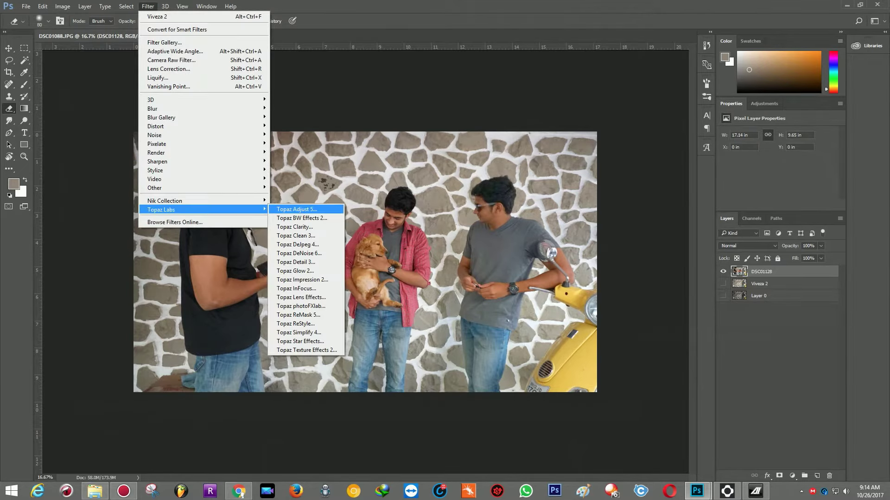
left_click(305, 209)
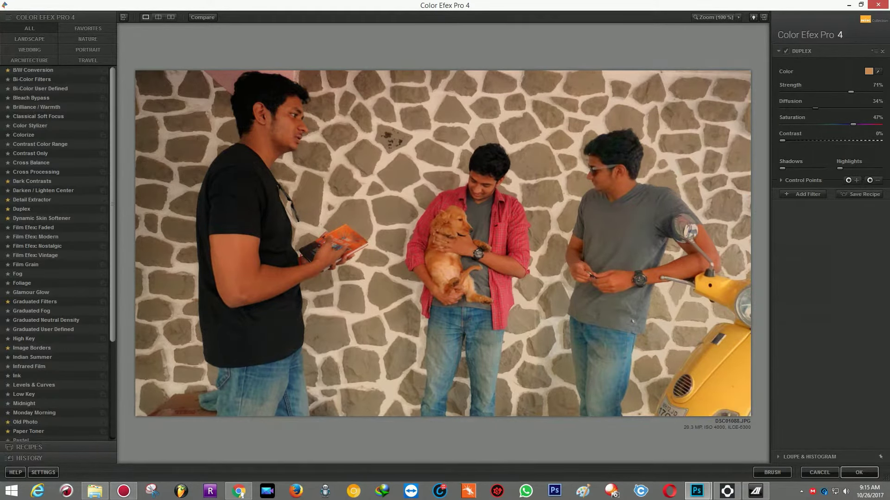
Preview the Bi-Color User Defined, Duplex, Detail Extractor, Dark Contrasts, Vignette Filter and Polaroid Transfer effects on the image
left_click(40, 89)
scroll(55, 208, "down", 3)
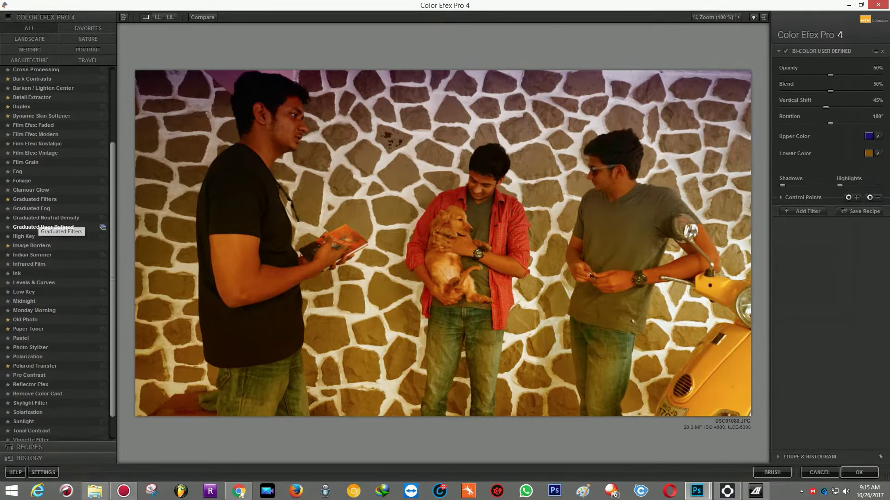
left_click(28, 139)
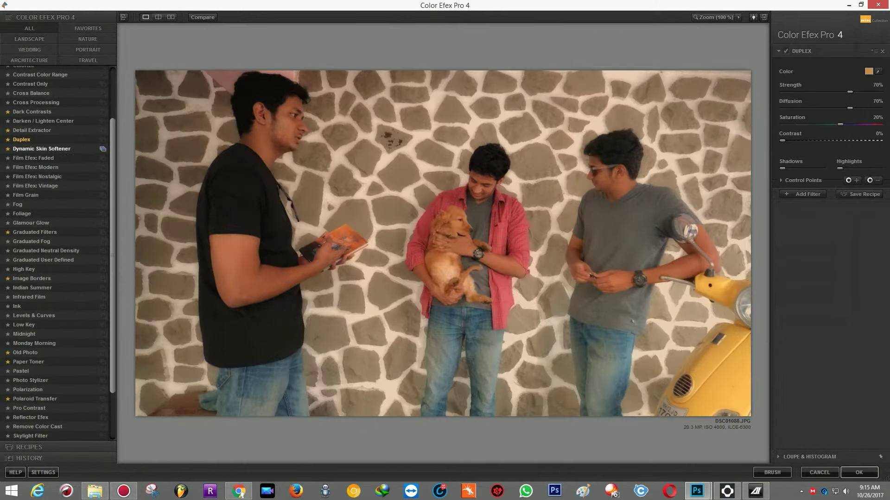
left_click(27, 130)
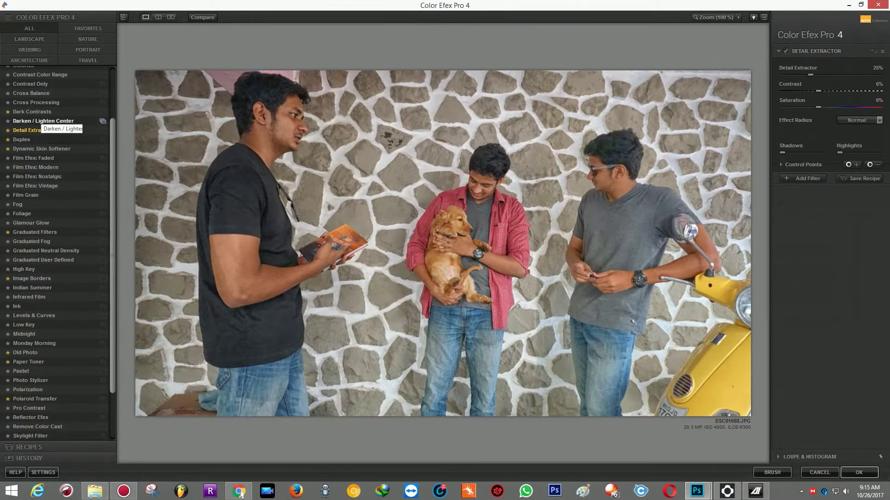
left_click(28, 111)
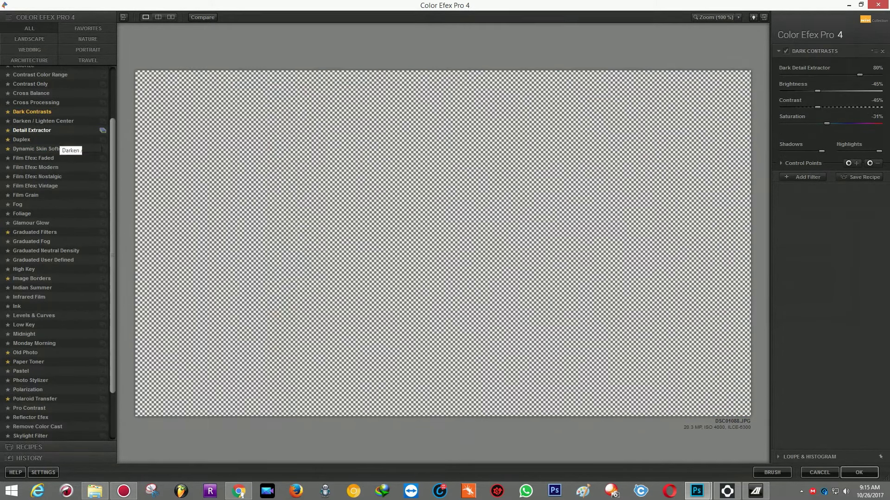
scroll(41, 371, "down", 3)
left_click(31, 409)
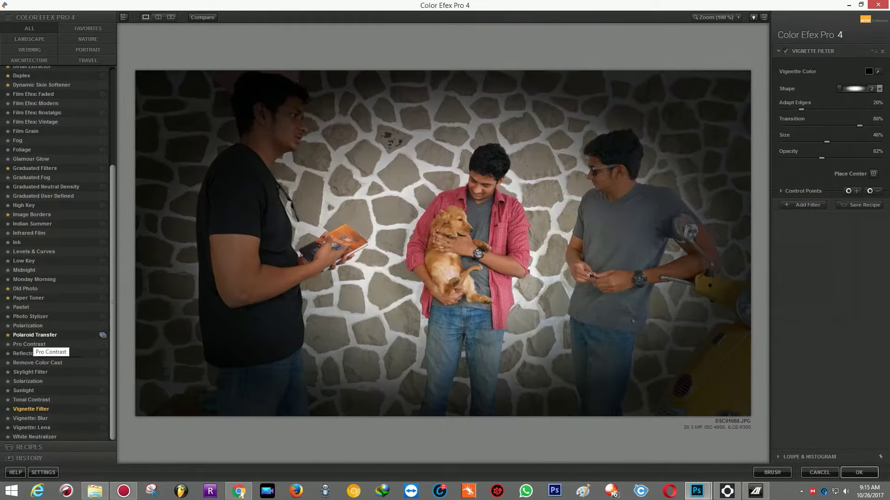
left_click(35, 335)
Preview the Bi-Color Filters, Bi-Color User Defined, Bleach Bypass, Classical Soft Focus, Color Stylizer and Colorize effects on the image
scroll(54, 324, "up", 6)
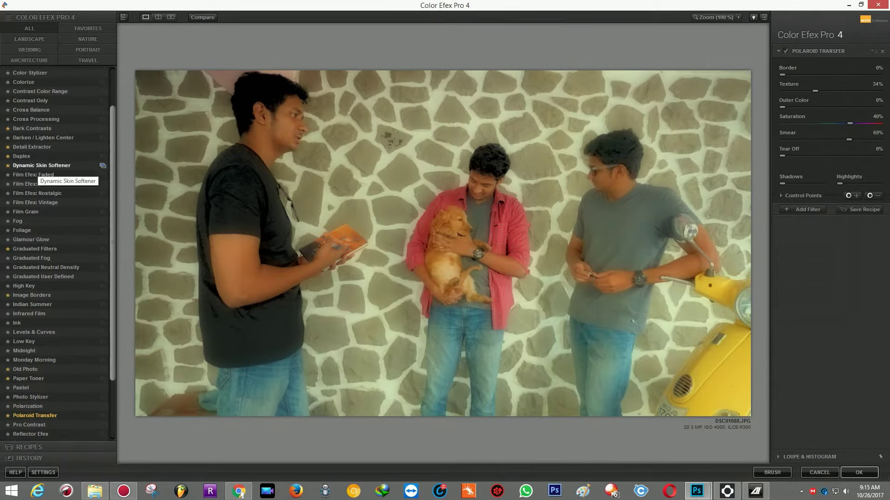
left_click(32, 79)
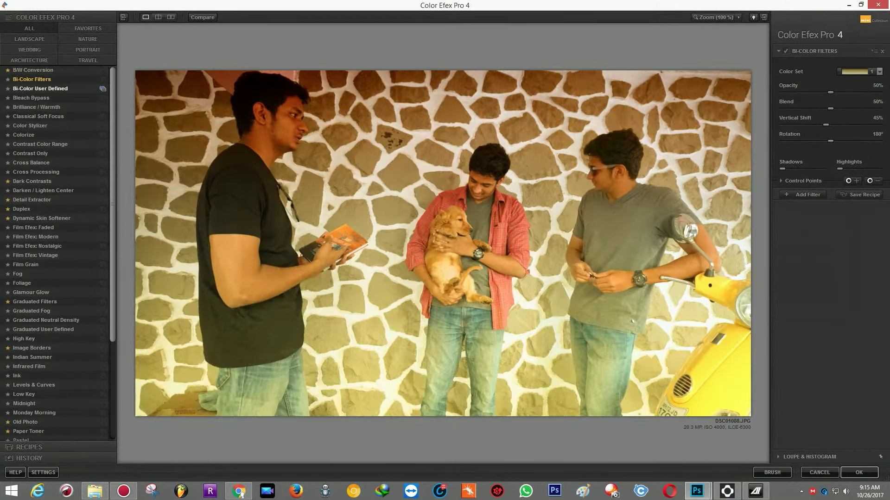
left_click(39, 89)
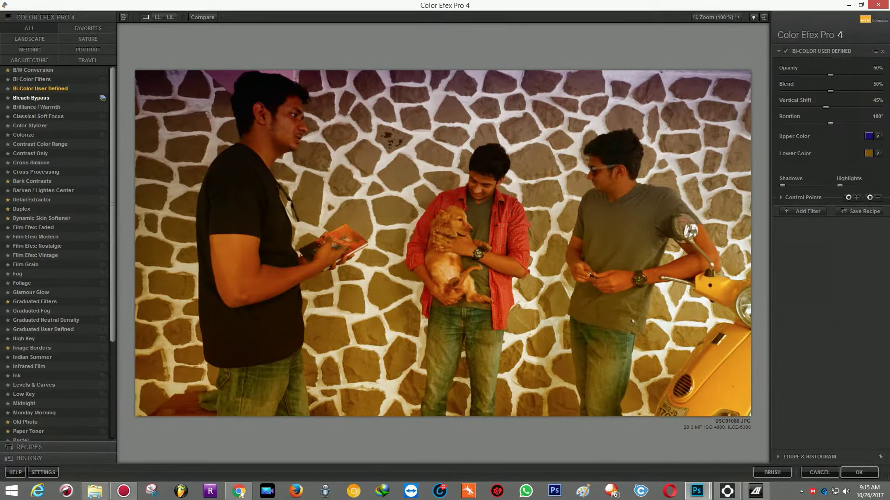
left_click(31, 98)
left_click(38, 116)
left_click(35, 126)
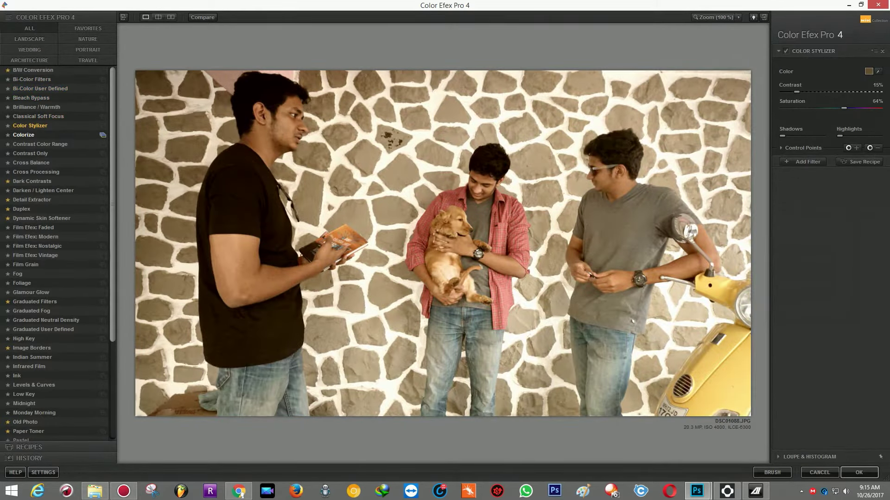
left_click(33, 135)
left_click(36, 126)
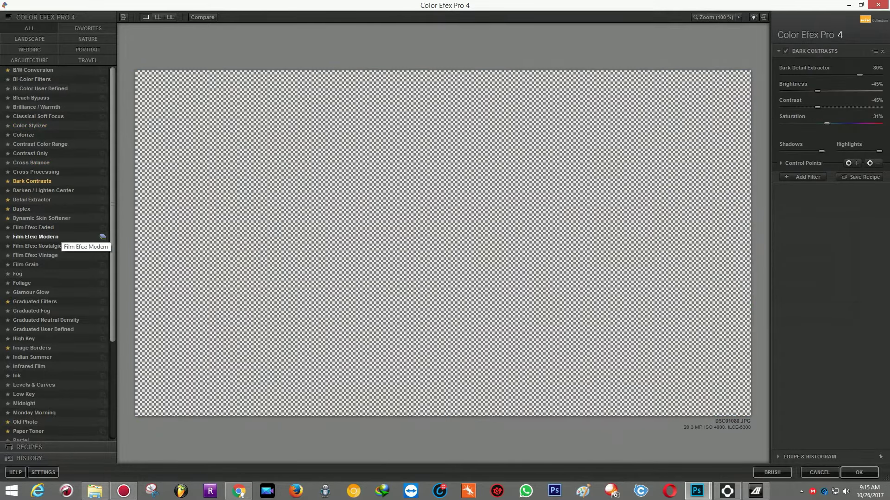
Compare Film Grain with Film Efex: Modern, and apply Film Efex: Modern with slightly raised brightness
left_click(35, 237)
left_click(26, 264)
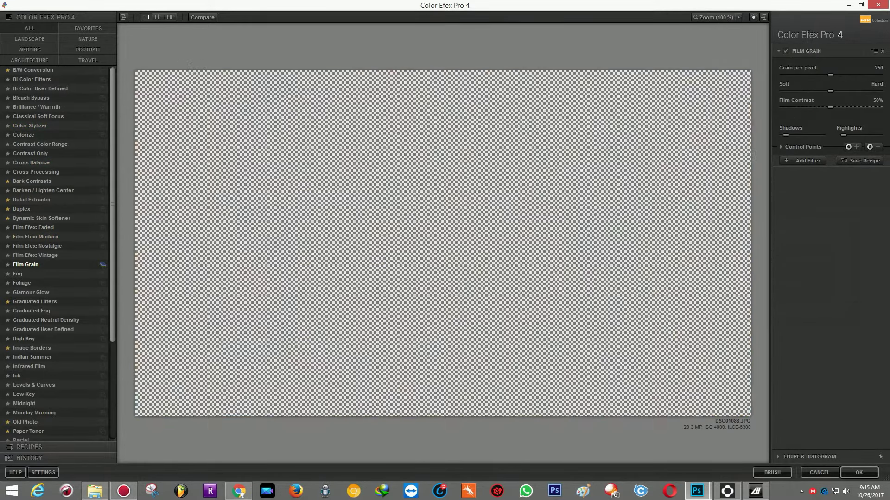
left_click(36, 237)
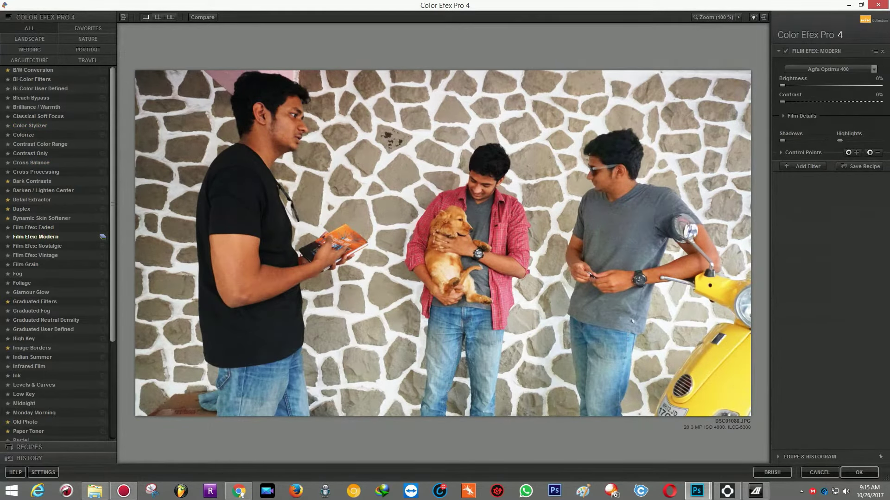
left_click_drag(782, 86, 792, 87)
left_click(859, 472)
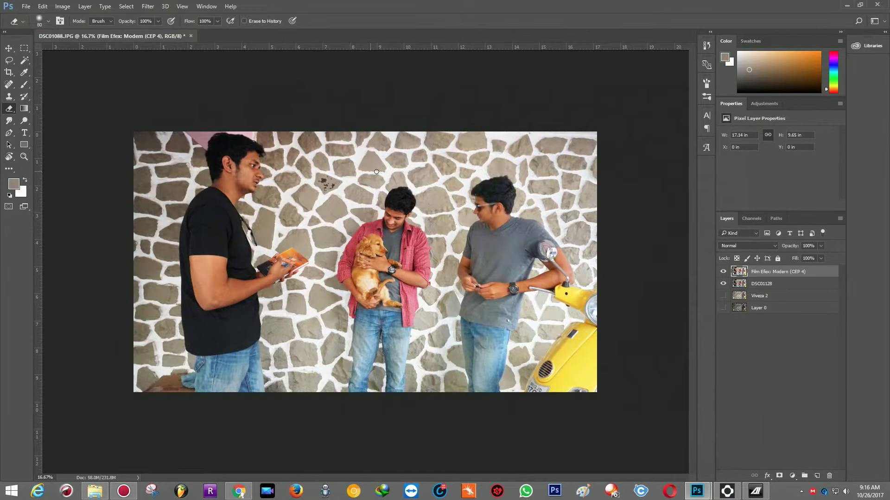
Sample the stained wall stone's clean colour and paint over its dark stains with a 20 px brush
scroll(319, 144, "up", 5)
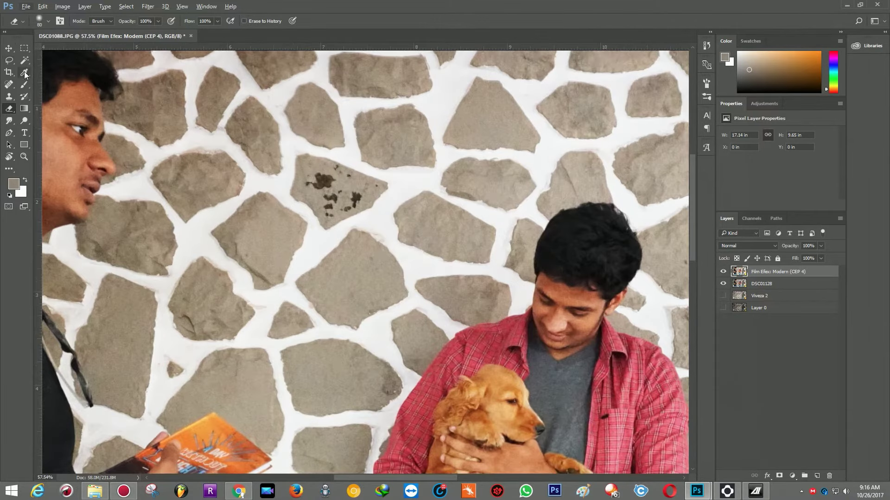
left_click(25, 74)
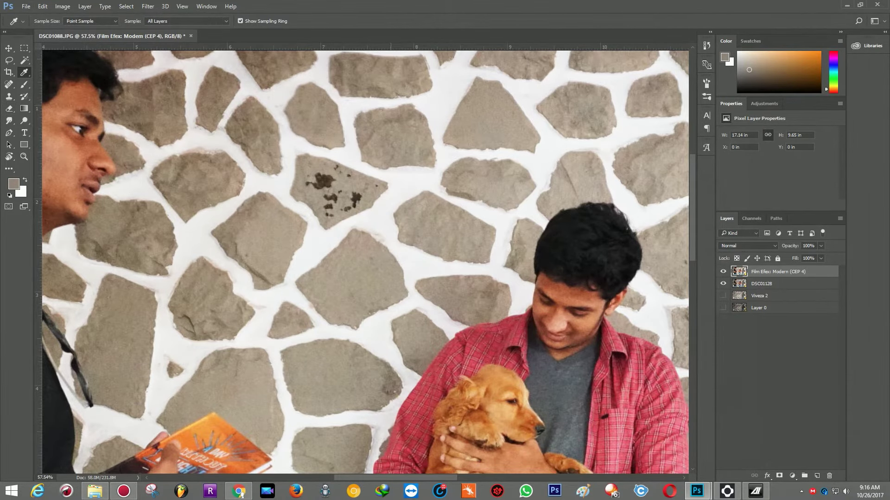
left_click(318, 167)
left_click(24, 86)
left_click(38, 20)
left_click(400, 4)
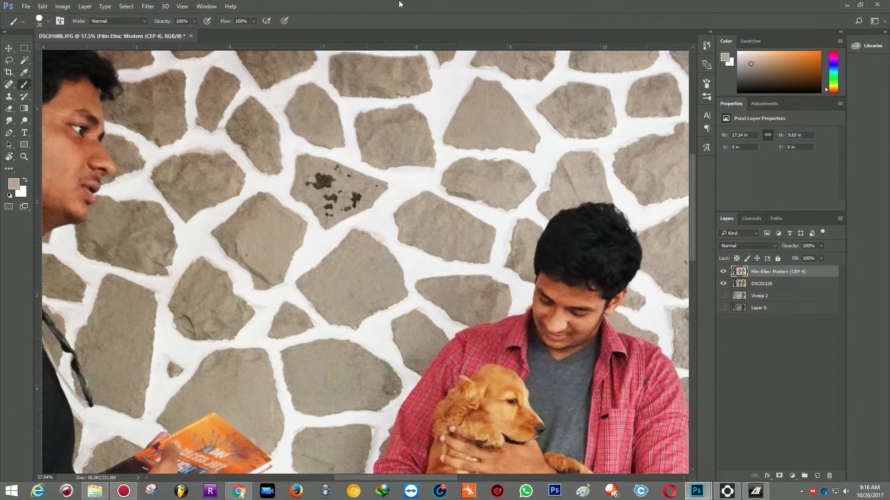
scroll(354, 177, "up", 13)
left_click(344, 176)
mouse_move(288, 194)
left_mouse_down()
mouse_move(248, 183)
mouse_move(290, 185)
mouse_move(260, 180)
mouse_move(236, 186)
mouse_move(268, 217)
mouse_move(217, 180)
mouse_move(201, 180)
mouse_move(190, 201)
mouse_move(239, 213)
mouse_move(228, 220)
mouse_move(287, 260)
mouse_move(264, 264)
mouse_move(315, 243)
mouse_move(272, 320)
mouse_move(264, 315)
mouse_move(273, 325)
mouse_move(255, 306)
mouse_move(269, 329)
mouse_move(267, 317)
mouse_move(329, 309)
mouse_move(380, 255)
mouse_move(276, 299)
mouse_move(431, 250)
mouse_move(443, 225)
mouse_move(292, 144)
left_mouse_up()
mouse_move(341, 194)
left_mouse_down()
mouse_move(308, 201)
mouse_move(358, 228)
mouse_move(334, 247)
mouse_move(325, 283)
left_mouse_up()
left_click(24, 60)
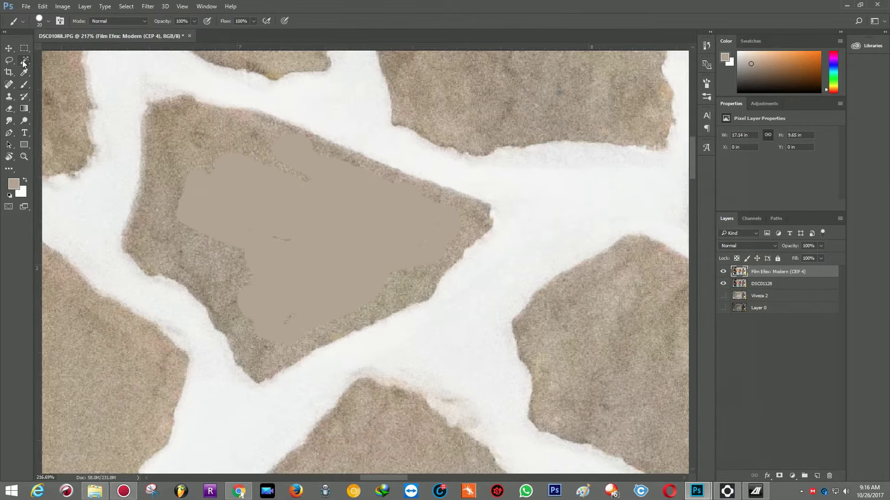
left_click(179, 138)
key("ctrl+d")
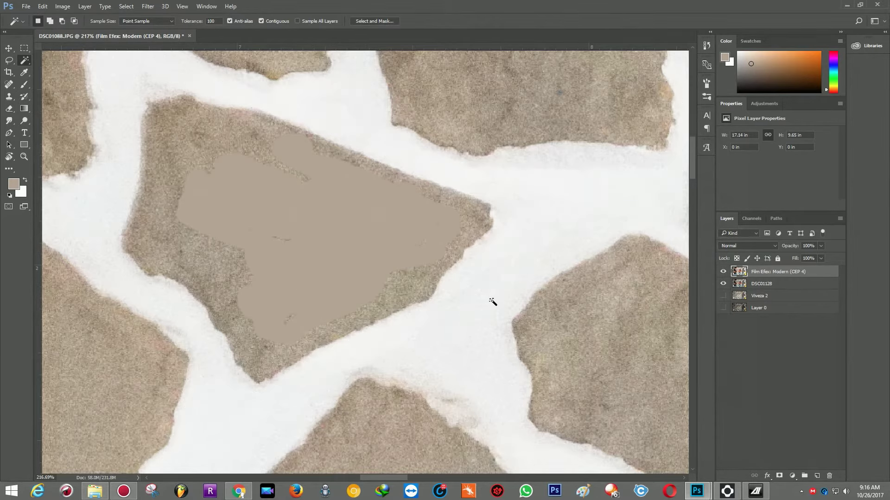
Open the retouched layer in the Color Efex Pro 4 filter and choose the Image Borders effect
scroll(491, 299, "down", 15)
scroll(466, 311, "up", 3)
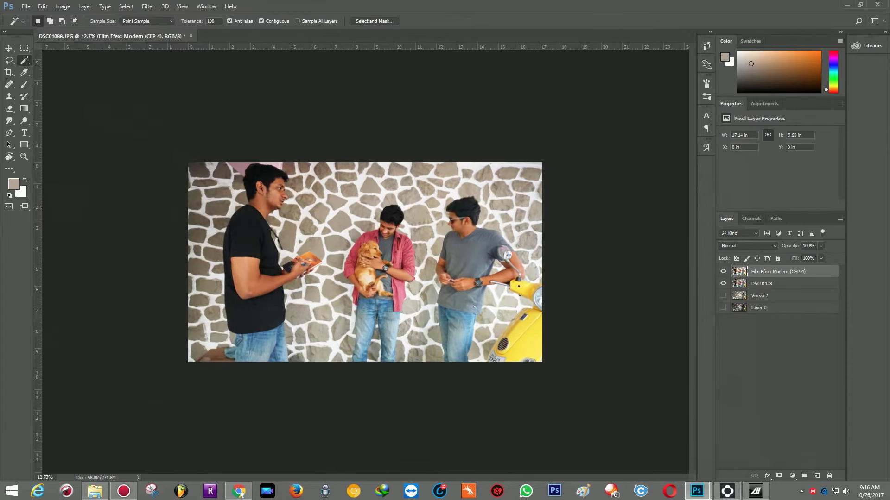
left_click(148, 4)
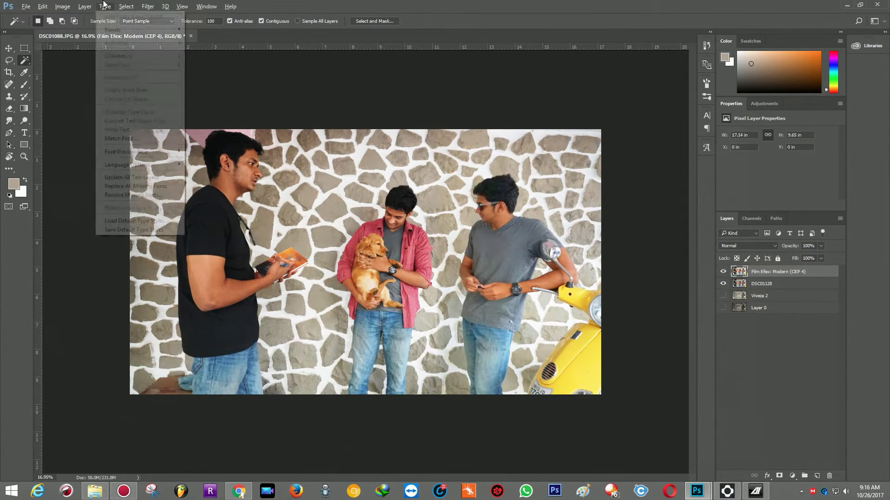
mouse_move(165, 201)
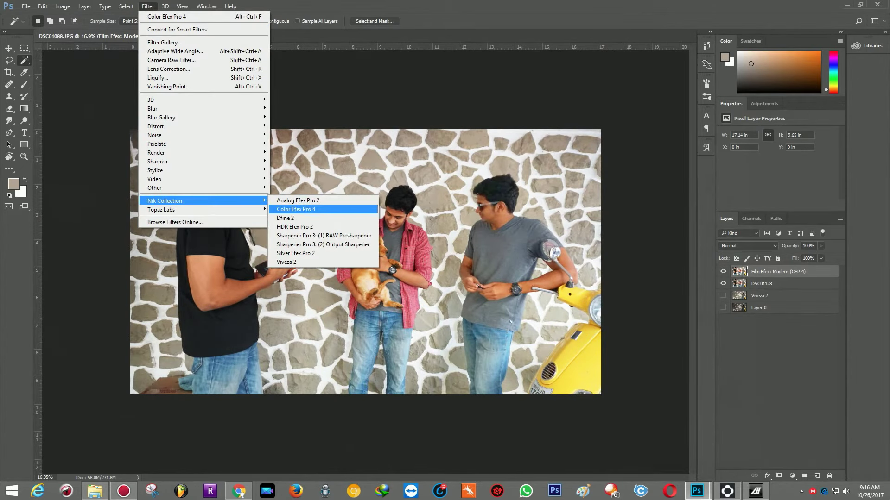
left_click(296, 209)
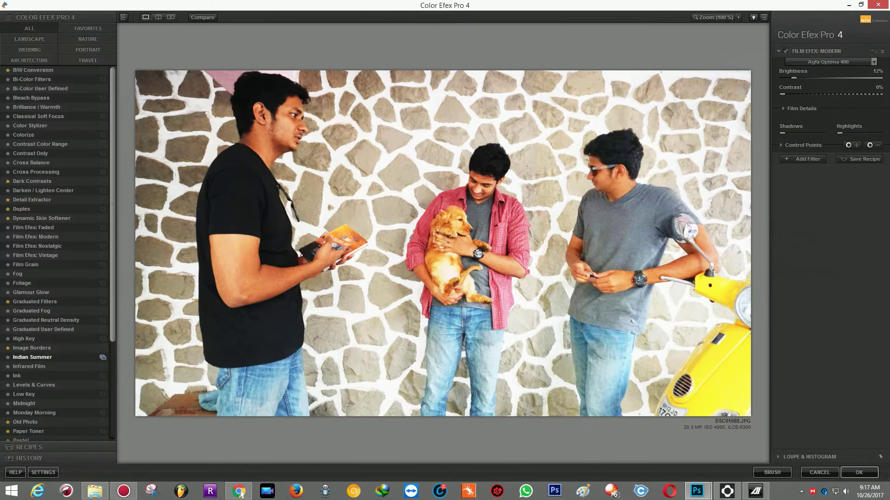
scroll(37, 385, "down", 3)
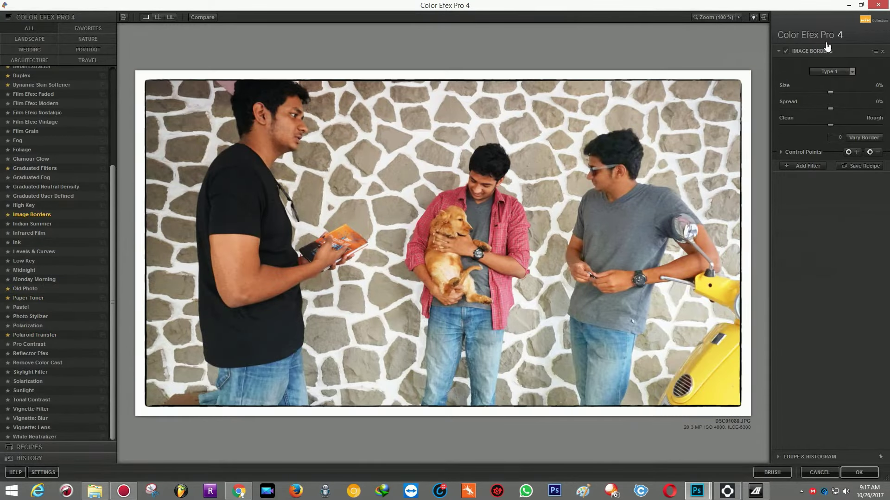
Set the image border to Type 12 with a size of about -47%, adjust its edge roughness, and apply it
left_click(831, 72)
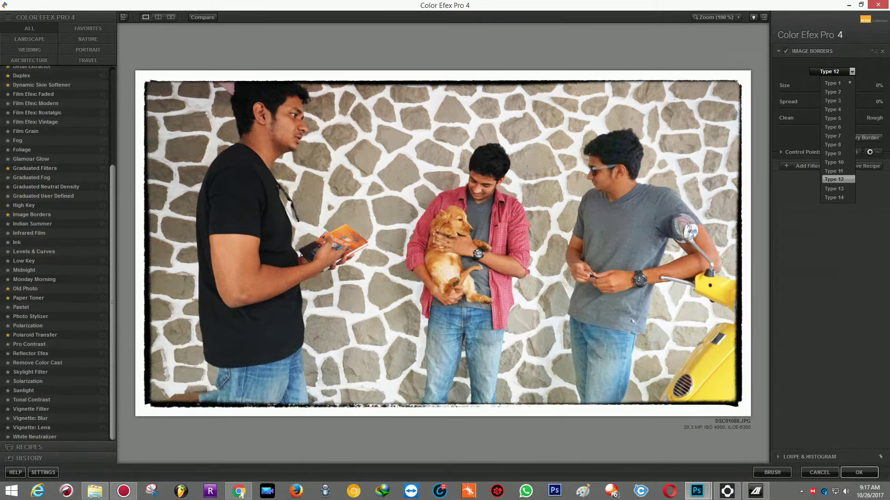
left_click(833, 189)
mouse_move(831, 92)
left_mouse_down()
mouse_move(807, 92)
mouse_move(832, 108)
left_mouse_up()
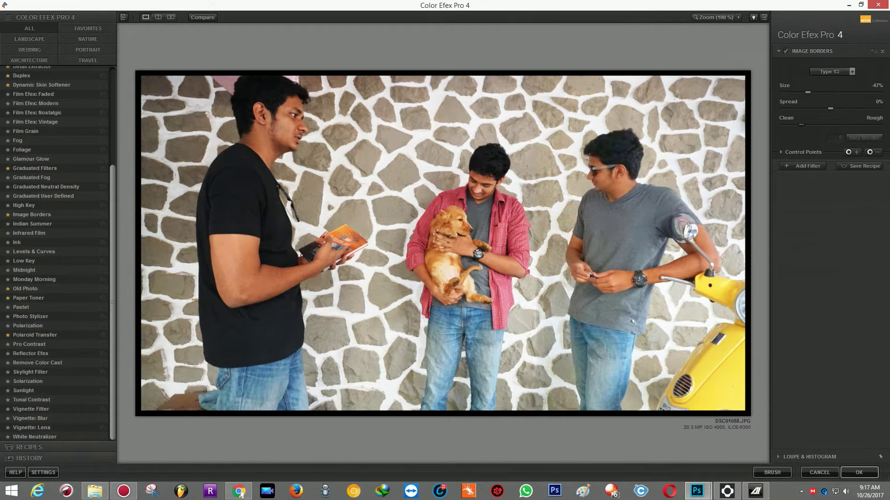
left_click_drag(876, 125, 873, 125)
left_click(859, 472)
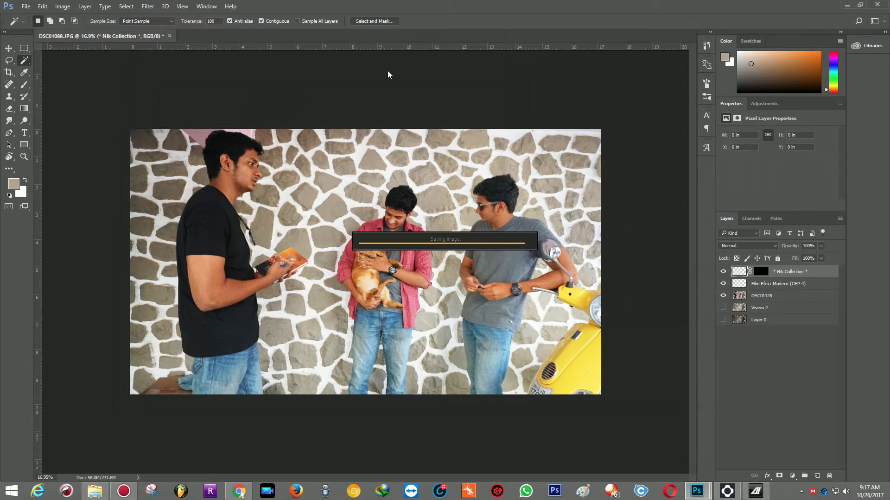
Start saving a copy of the bordered composite to the Desktop in PNG format
left_click(26, 6)
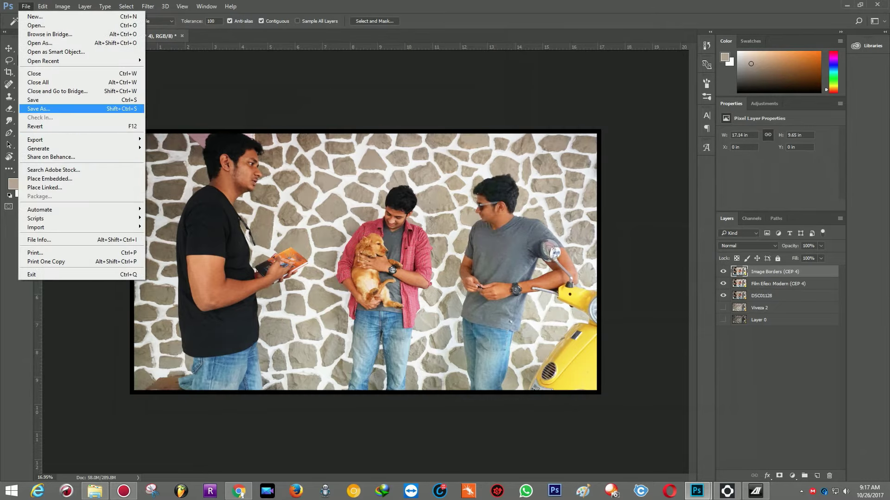
left_click(74, 109)
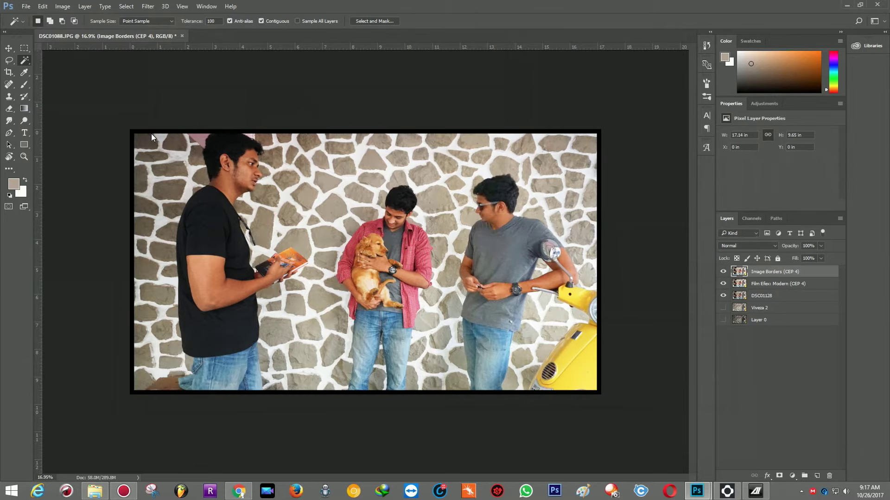
left_click(416, 162)
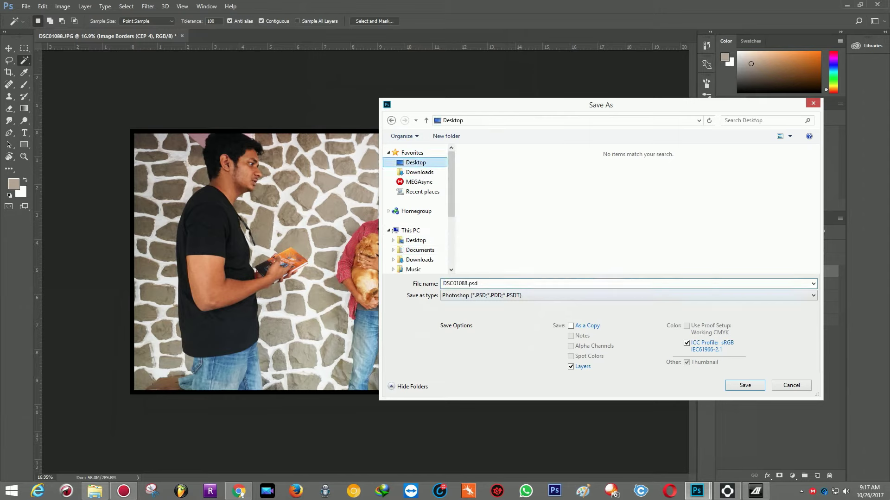
left_click(629, 296)
left_click(628, 295)
left_click(629, 295)
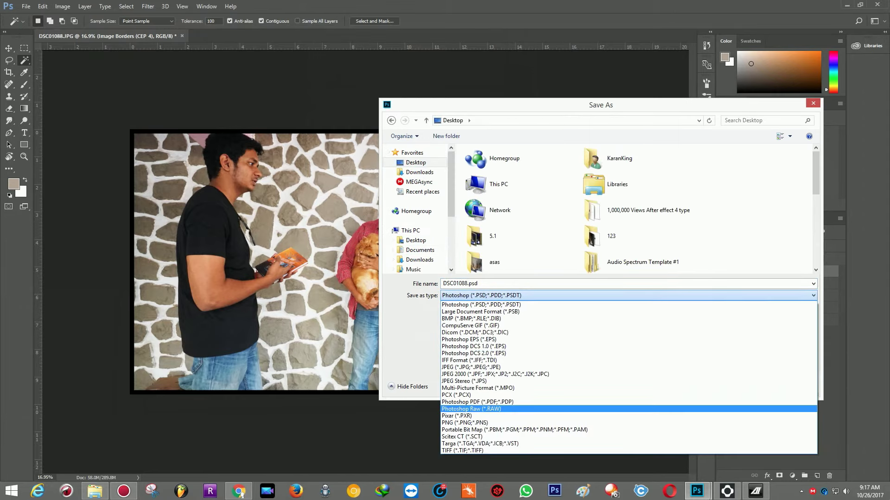
left_click(482, 423)
Try the file name "Life Hacks <3", replace it with "Life Hacks", and save the PNG
left_click_drag(493, 285, 344, 265)
type("Life Hacks")
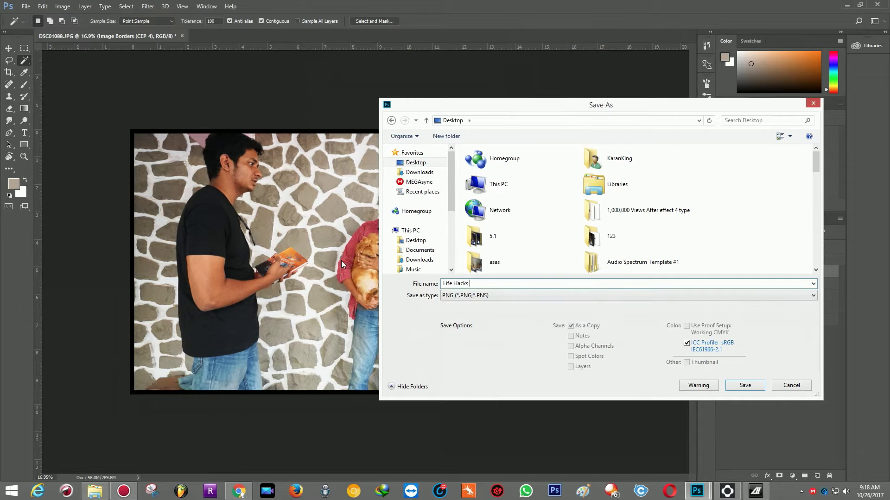
left_click(745, 385)
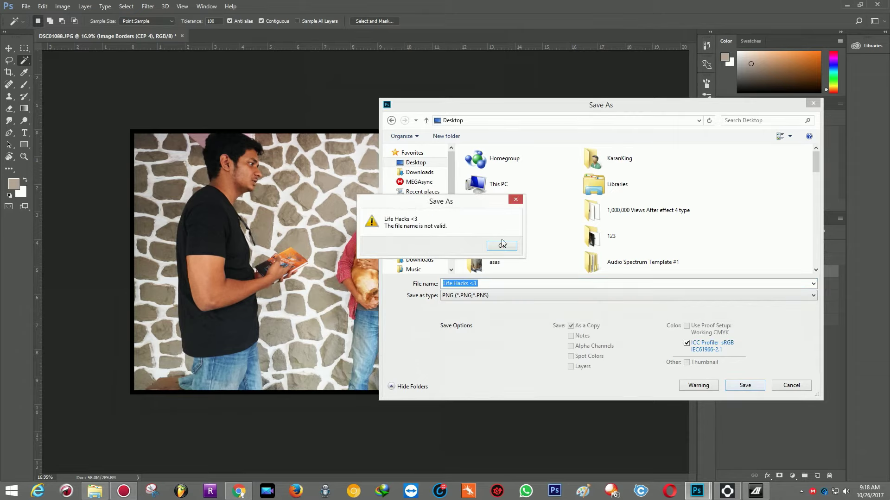
left_click(503, 245)
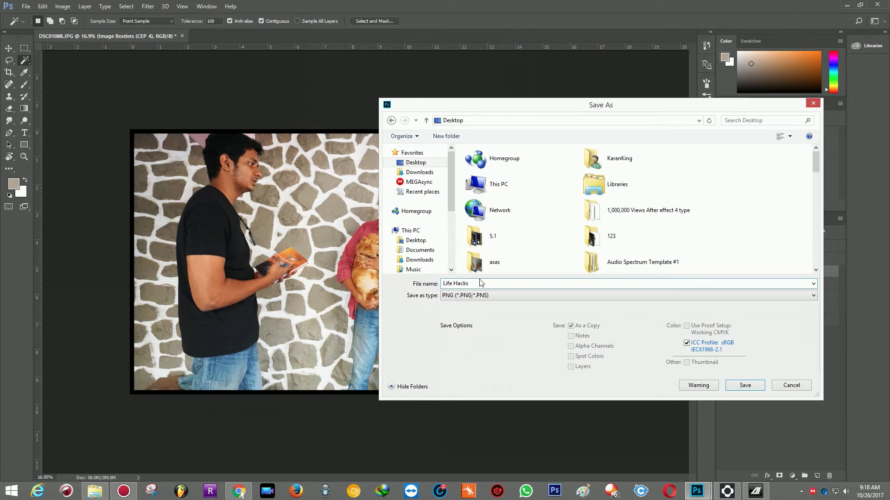
left_click(739, 385)
left_click(474, 158)
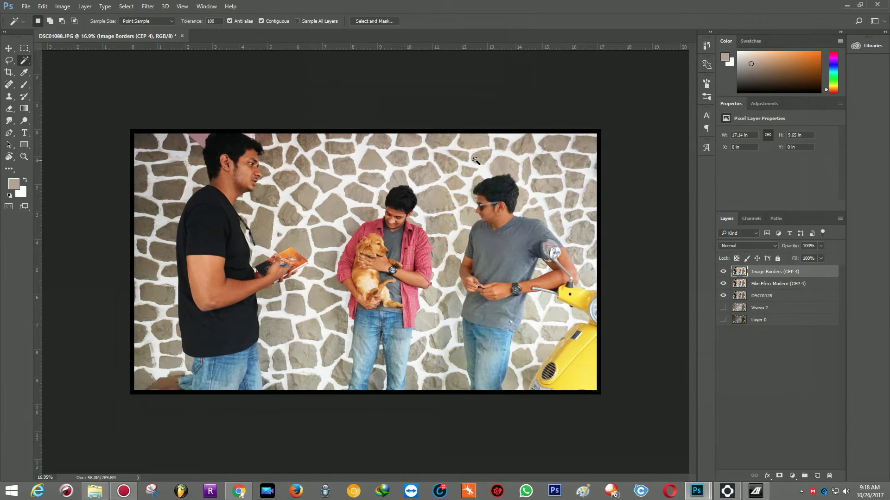
Save the composite to the Desktop again as Life Hacks.png, with Smallest / Slow compression and no interlacing
left_click(26, 6)
left_click(41, 109)
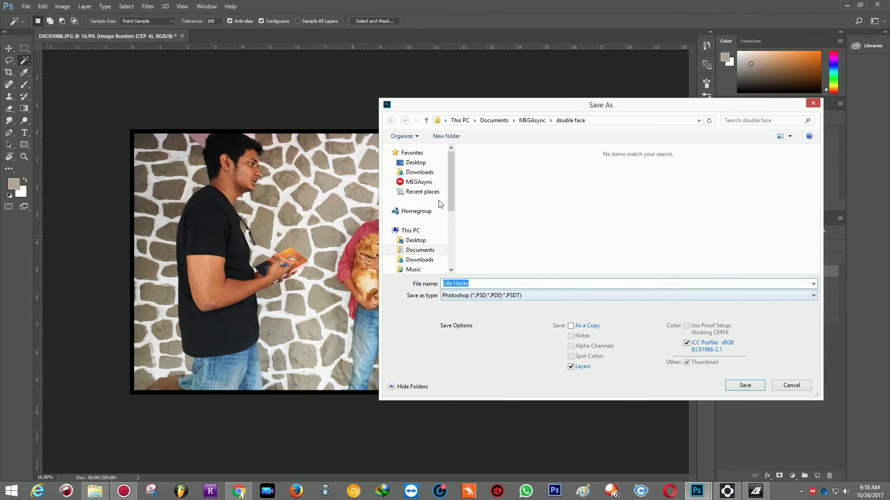
left_click(412, 153)
left_click(416, 162)
left_click(603, 295)
left_click(590, 411)
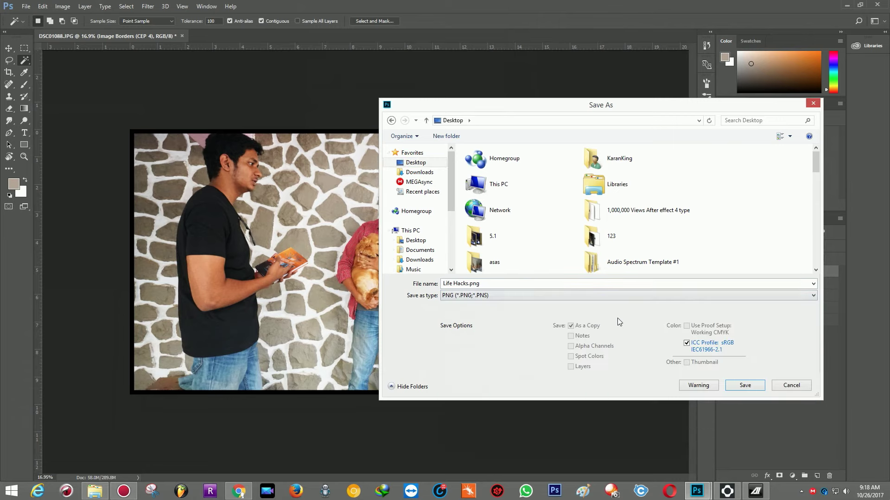
left_click(739, 388)
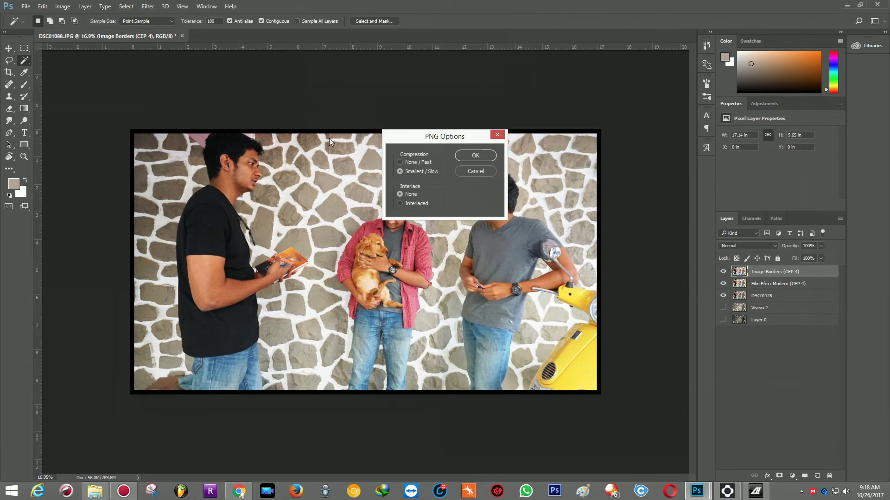
left_click(459, 155)
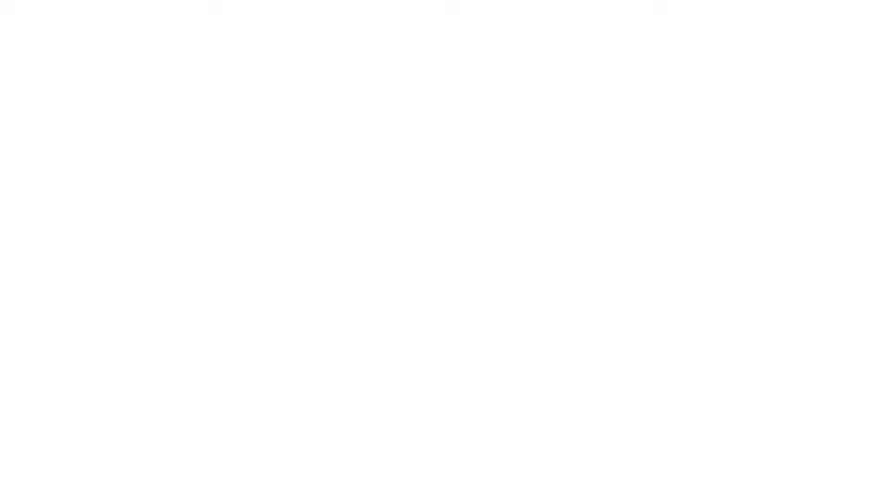